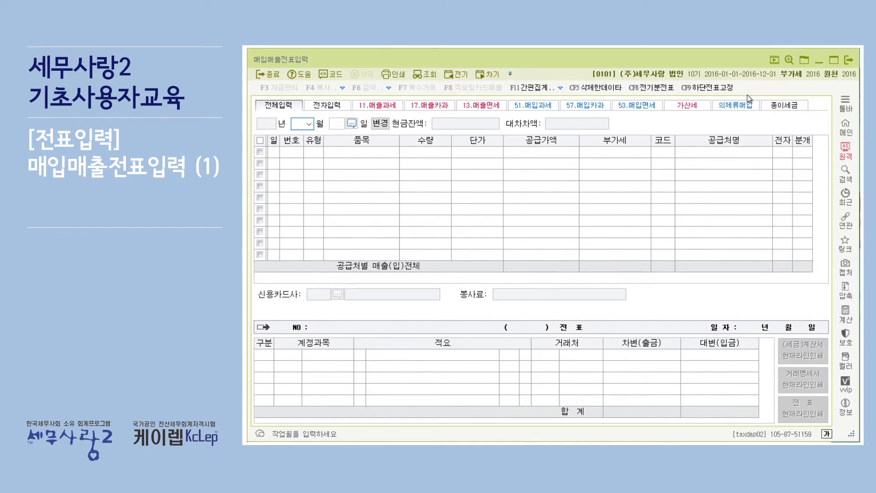
Look through the voucher entry views, including 전체입력, 전자입력, the sales and purchase type views and 종이세금
{"action": "left_click", "coordinate": [324, 107]}
{"action": "left_click", "coordinate": [372, 102]}
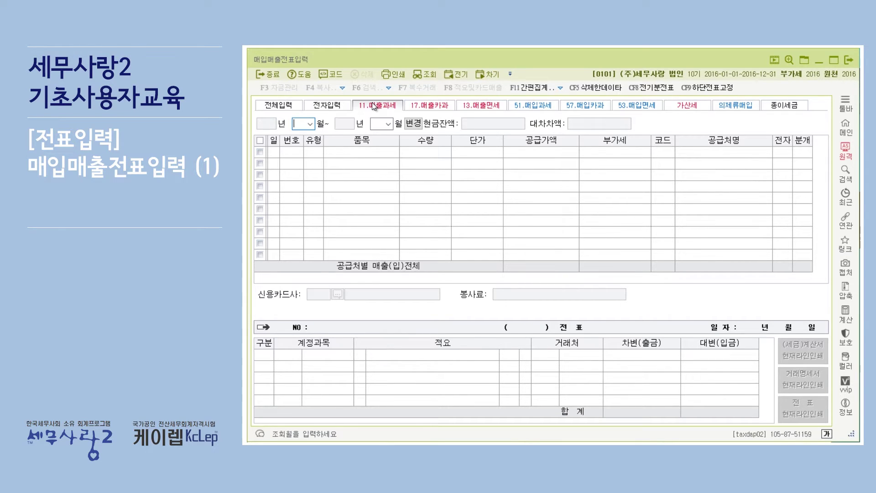
{"action": "left_click", "coordinate": [437, 100]}
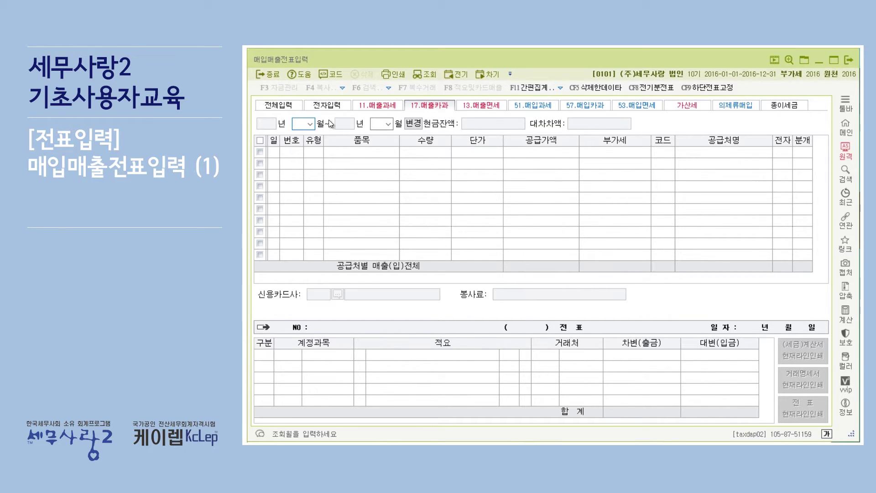
{"action": "left_click", "coordinate": [283, 107]}
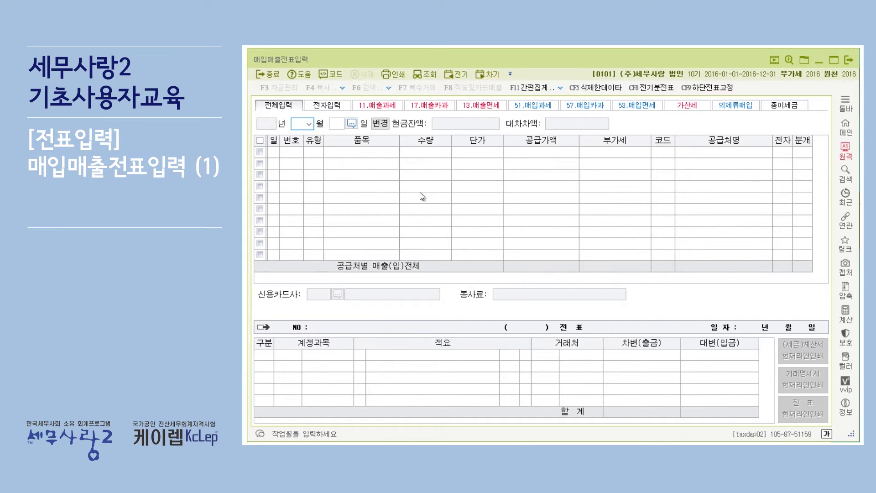
{"action": "left_click", "coordinate": [330, 108]}
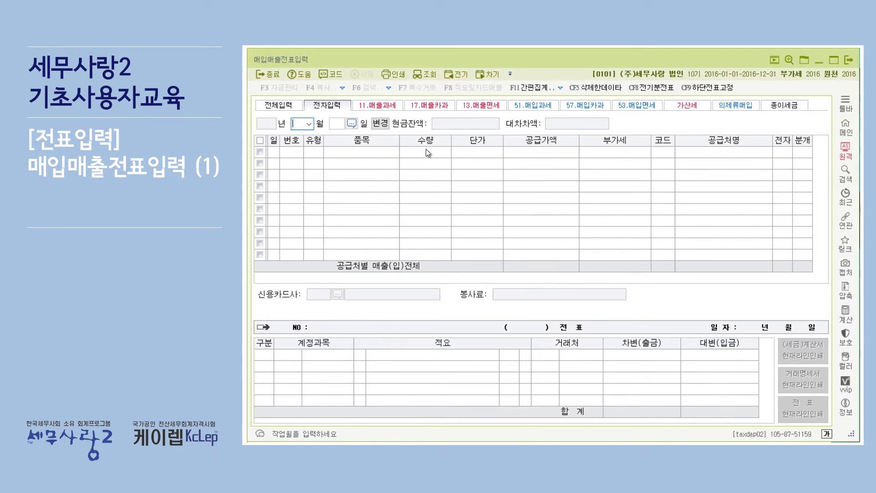
{"action": "left_click", "coordinate": [390, 106]}
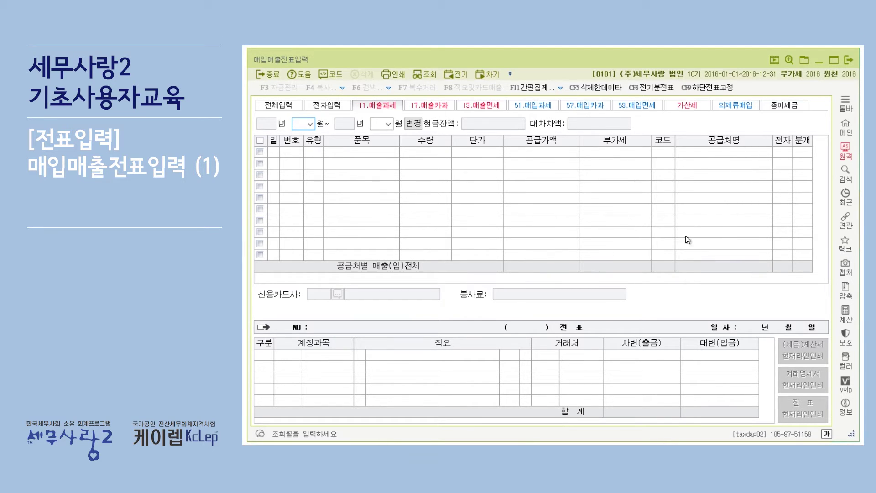
{"action": "left_click", "coordinate": [470, 105]}
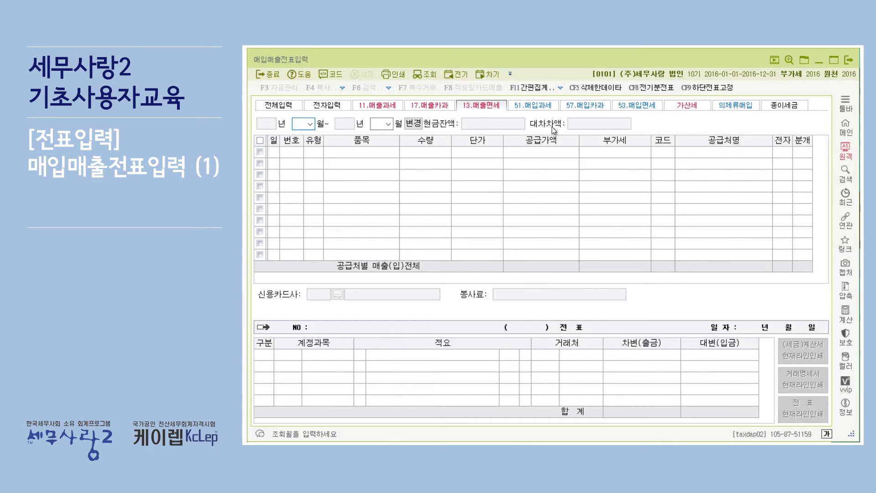
{"action": "left_click", "coordinate": [538, 103]}
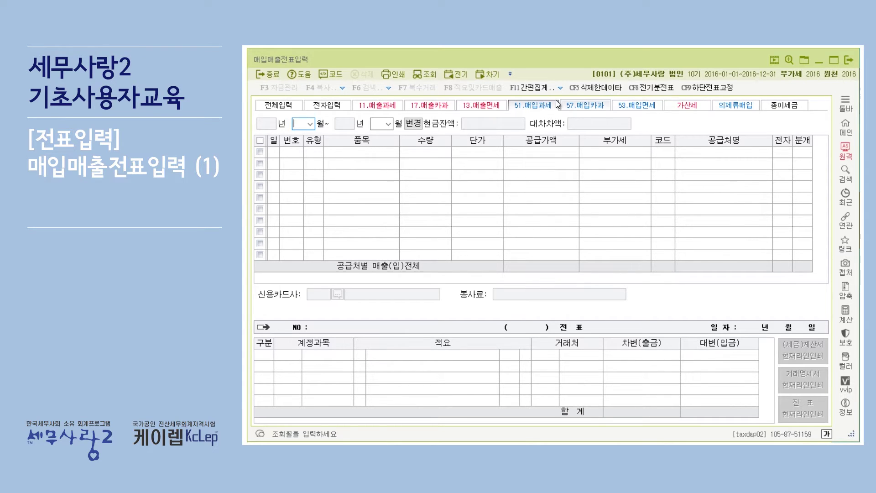
{"action": "left_click", "coordinate": [589, 103]}
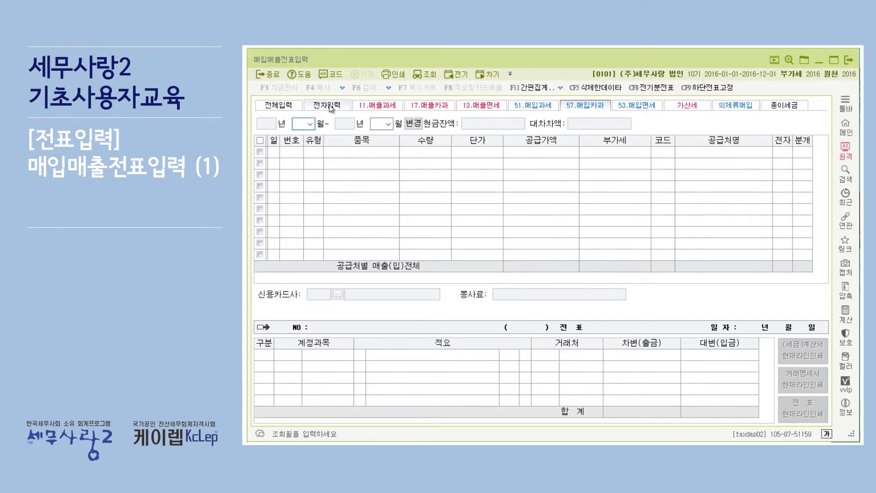
{"action": "left_click", "coordinate": [652, 103]}
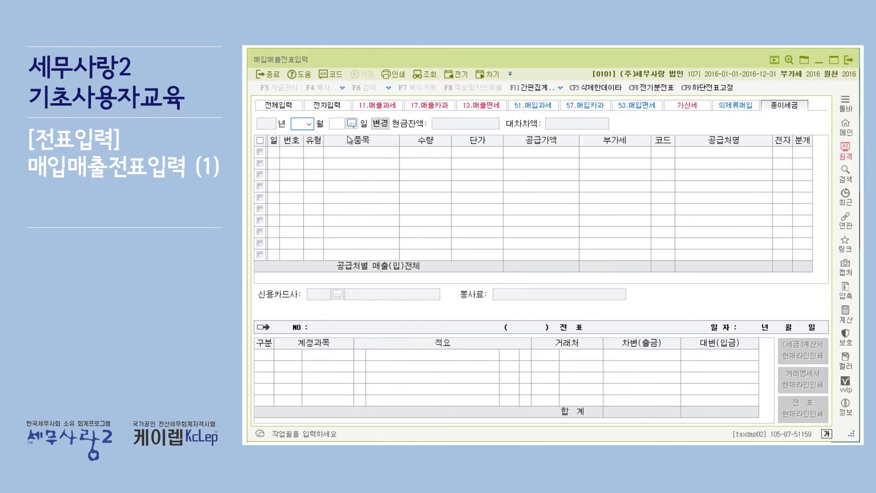
Set the 종이세금 entry date to month 01, day 2 of 2016
{"action": "left_click", "coordinate": [307, 124]}
{"action": "left_click", "coordinate": [305, 134]}
{"action": "type", "text": "2"}
{"action": "key", "text": "Return"}
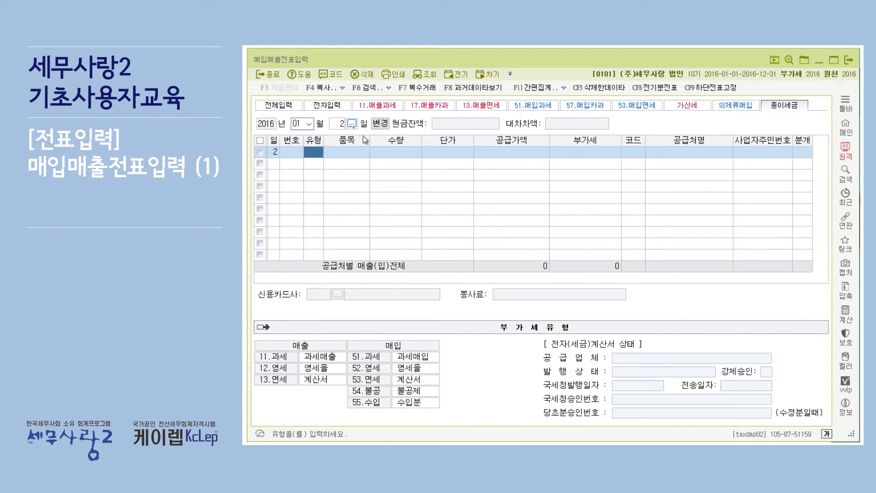
Change the date setting to a month range and set the period from month 01 to month 03 of 2016
{"action": "left_click", "coordinate": [384, 124]}
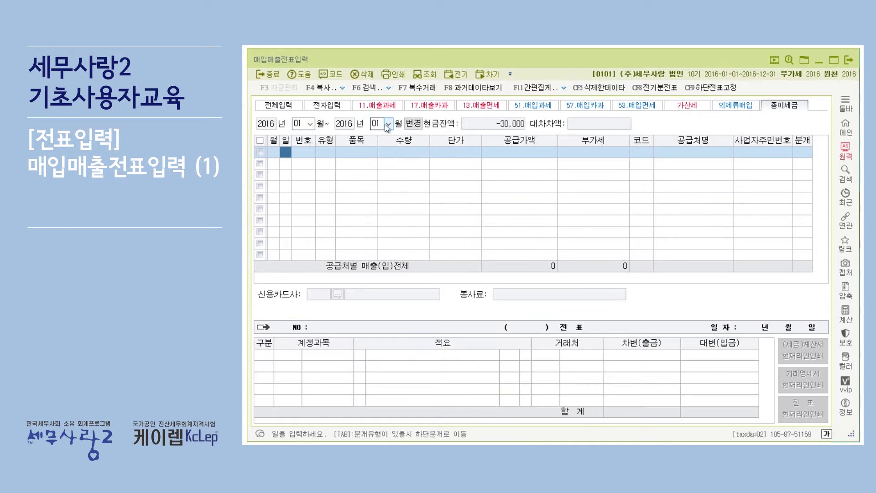
{"action": "left_click", "coordinate": [311, 123]}
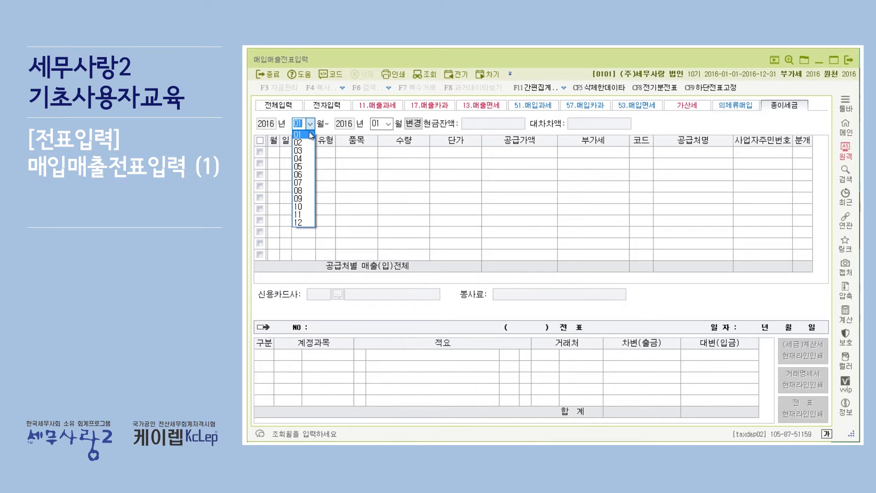
{"action": "left_click", "coordinate": [310, 134]}
{"action": "left_click", "coordinate": [388, 123]}
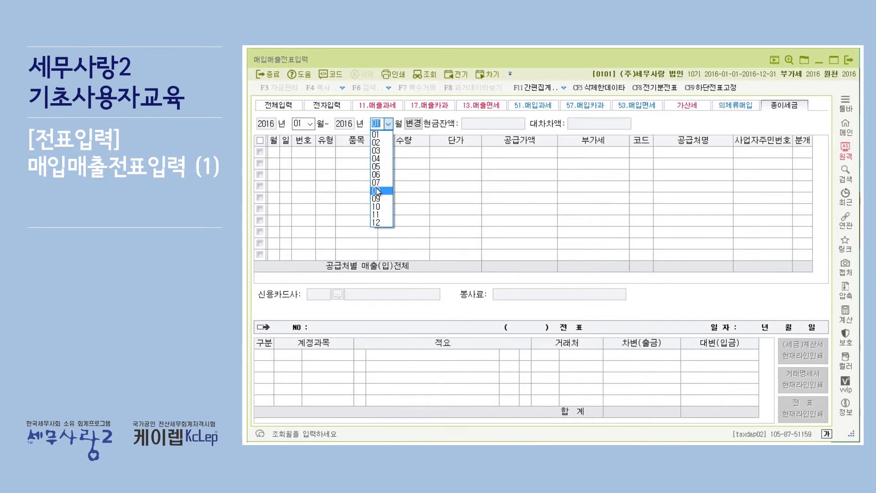
{"action": "left_click", "coordinate": [376, 223]}
{"action": "left_click", "coordinate": [388, 124]}
{"action": "left_click", "coordinate": [377, 226]}
{"action": "left_click", "coordinate": [389, 128]}
{"action": "left_click", "coordinate": [386, 150]}
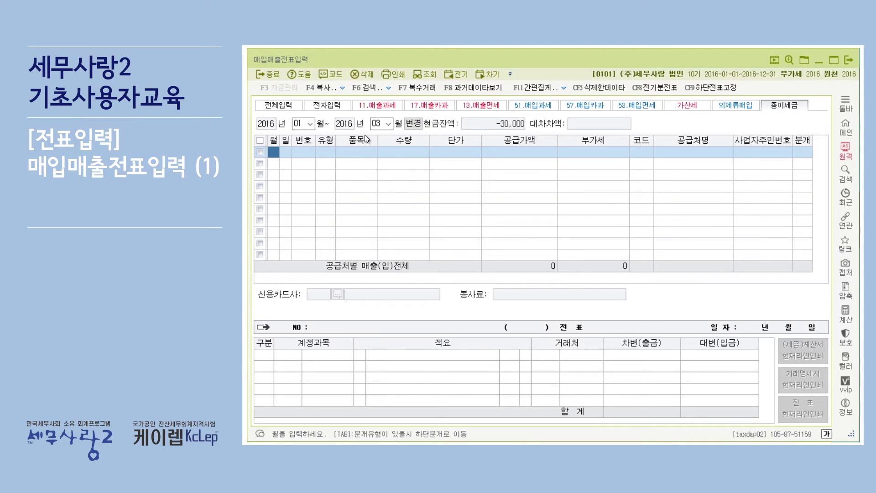
Change the date setting back to a single day and enter day 2 of month 01
{"action": "left_click", "coordinate": [414, 124]}
{"action": "type", "text": "2"}
{"action": "key", "text": "Return"}
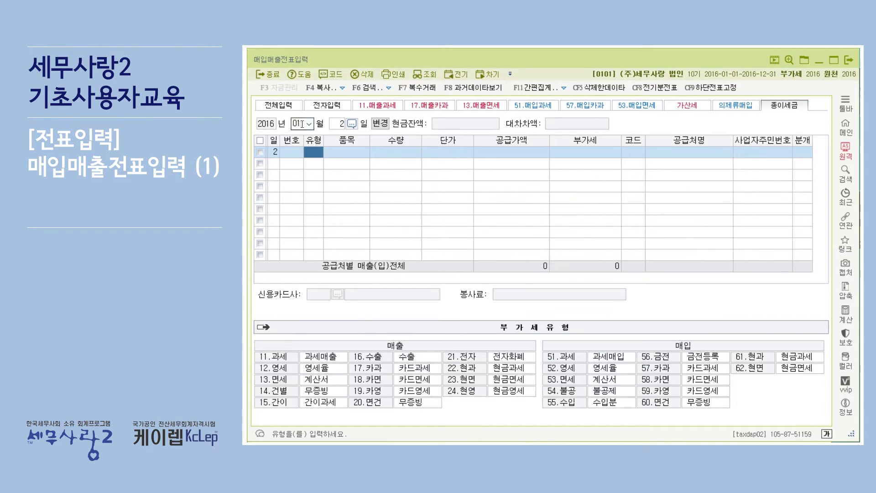
{"action": "left_click", "coordinate": [340, 124]}
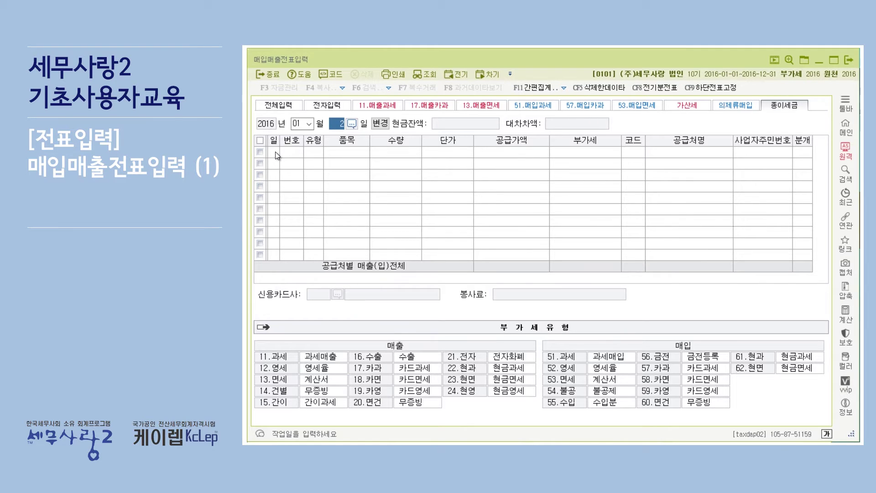
{"action": "key", "text": "Return"}
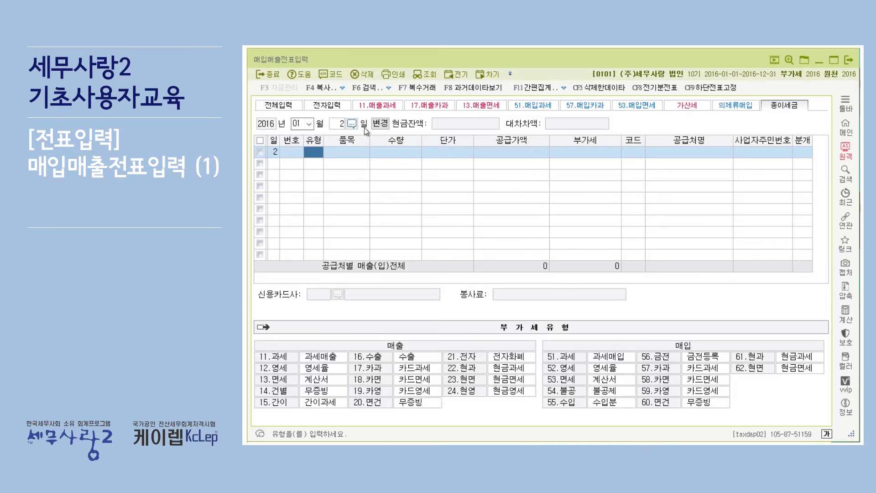
Change the date setting to a month range again and set the end month to 12
{"action": "left_click", "coordinate": [380, 123]}
{"action": "left_click", "coordinate": [388, 123]}
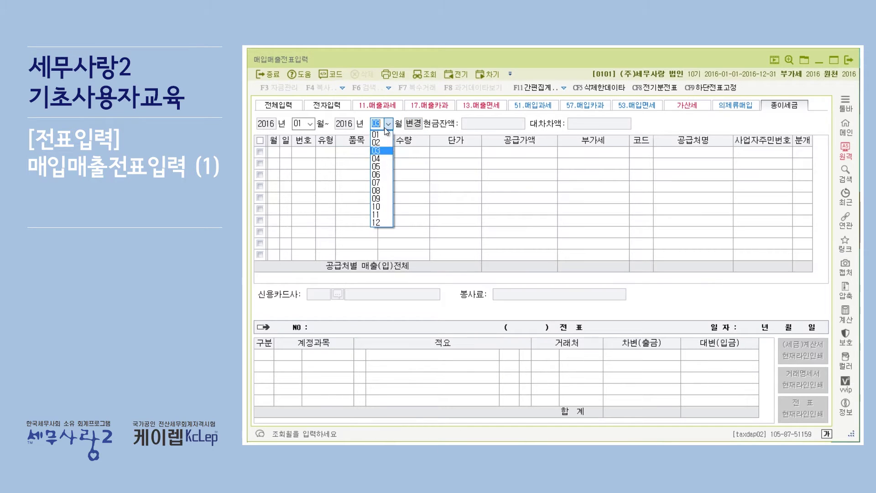
{"action": "left_click", "coordinate": [379, 222]}
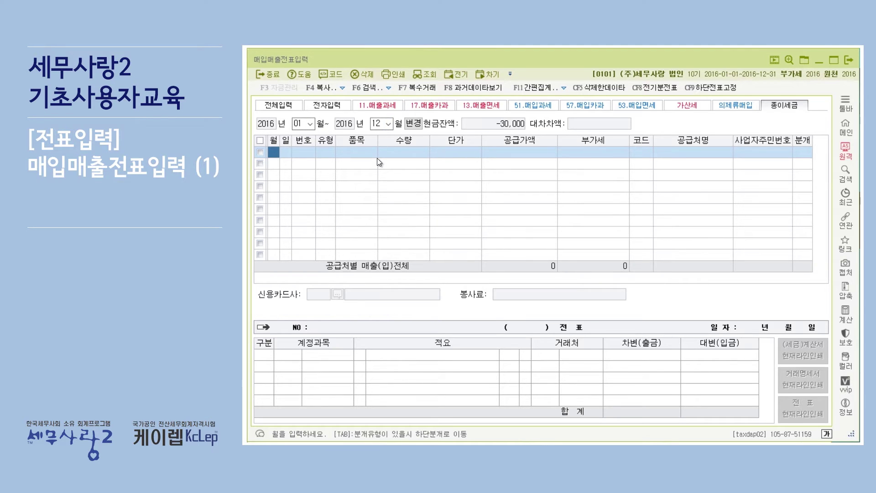
Enter month 1 and day 2 in the first voucher row of the 종이세금 view
{"action": "type", "text": "12"}
{"action": "key", "text": "Return"}
{"action": "key", "text": "Left"}
{"action": "type", "text": "1"}
{"action": "key", "text": "Return"}
{"action": "type", "text": "2"}
{"action": "key", "text": "Return"}
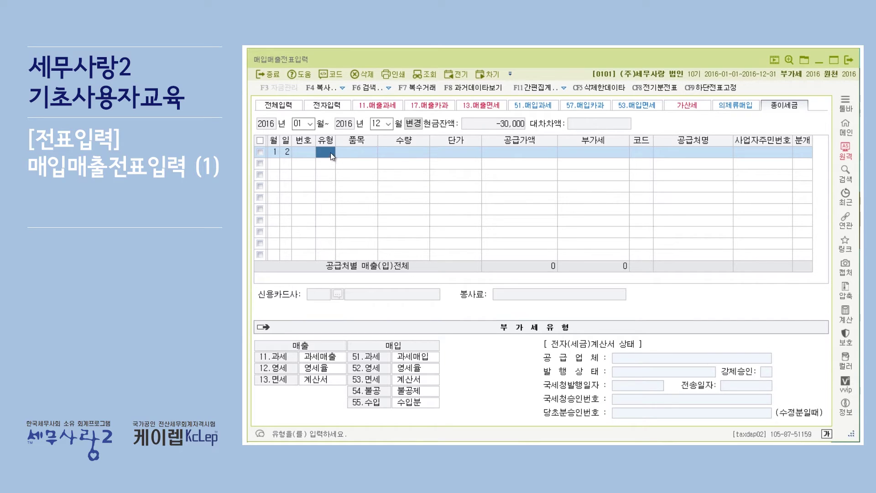
{"action": "left_click", "coordinate": [287, 154]}
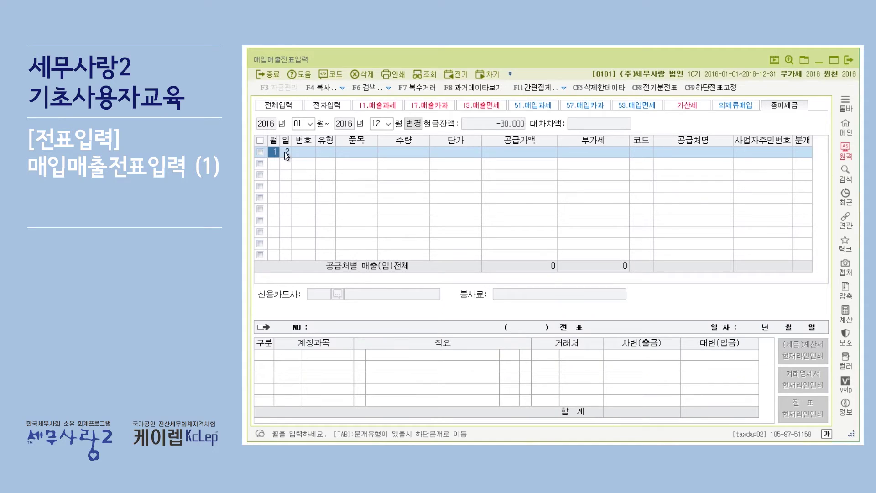
{"action": "left_click", "coordinate": [319, 151]}
Open the 전체입력 view with the month-range date setting and enter month 1, day 2 in the first voucher row
{"action": "left_click", "coordinate": [280, 104]}
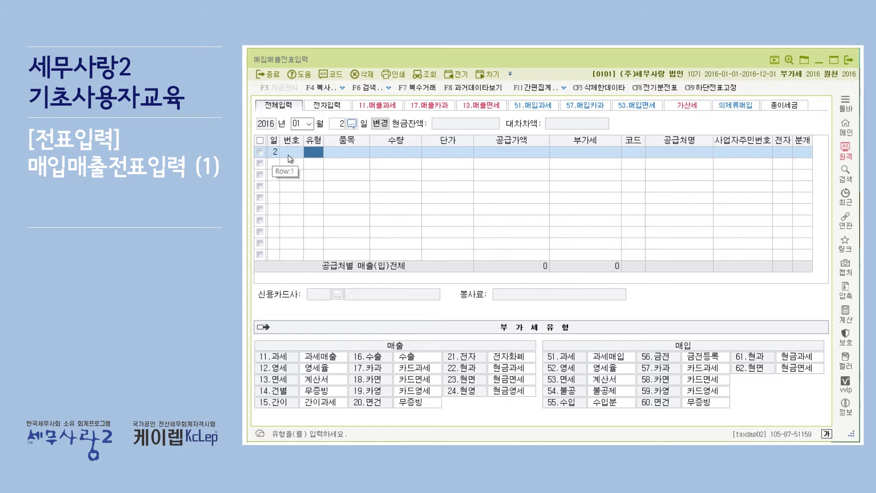
{"action": "left_click", "coordinate": [388, 123]}
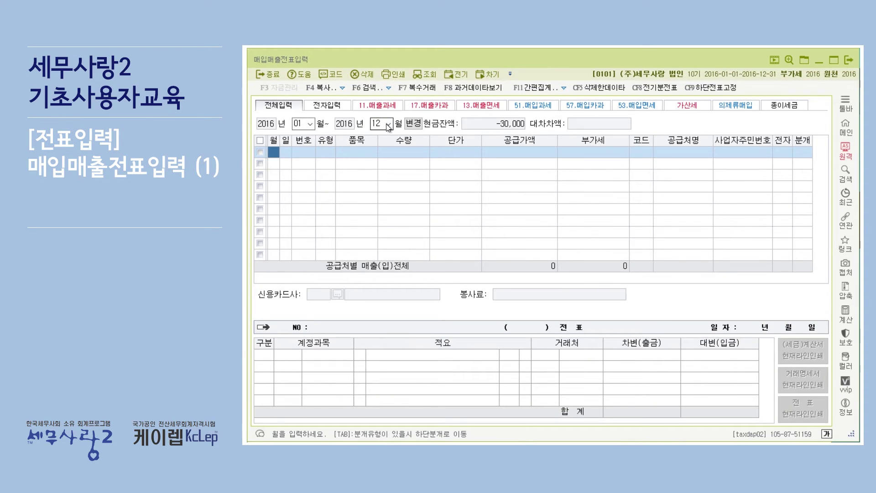
{"action": "type", "text": "1"}
{"action": "key", "text": "Return"}
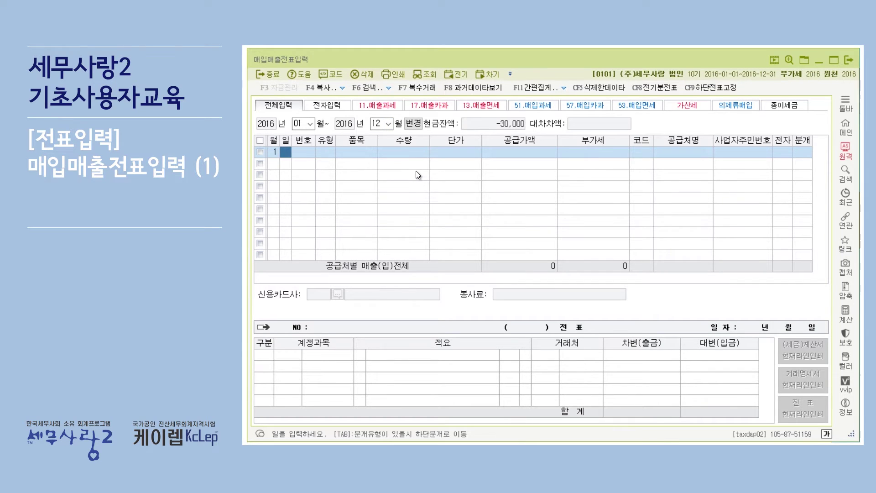
{"action": "type", "text": "2"}
{"action": "key", "text": "Return"}
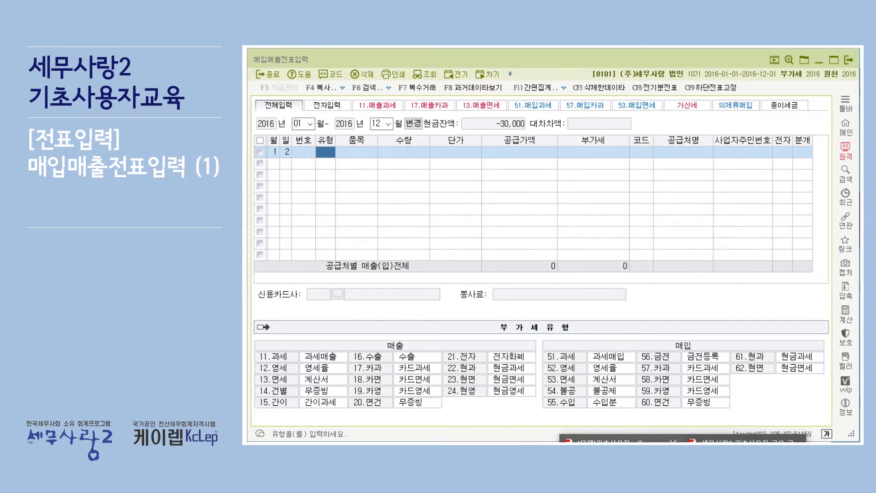
Switch to the 세무사랑2 기초사용자 교육 교재 PDF in Acrobat Reader and go to the 매출유형 table
{"action": "left_click", "coordinate": [739, 440]}
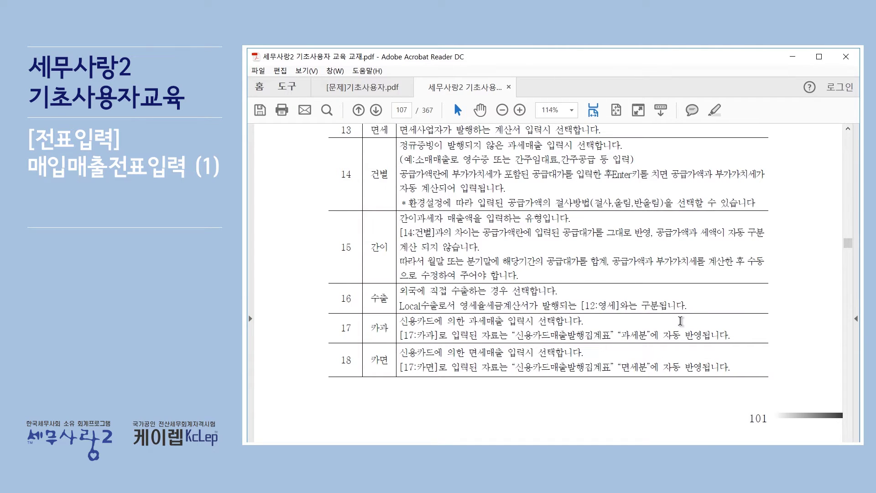
{"action": "scroll", "coordinate": [556, 318], "scroll_direction": "up", "scroll_amount": 2}
{"action": "scroll", "coordinate": [556, 318], "scroll_direction": "up", "scroll_amount": 7}
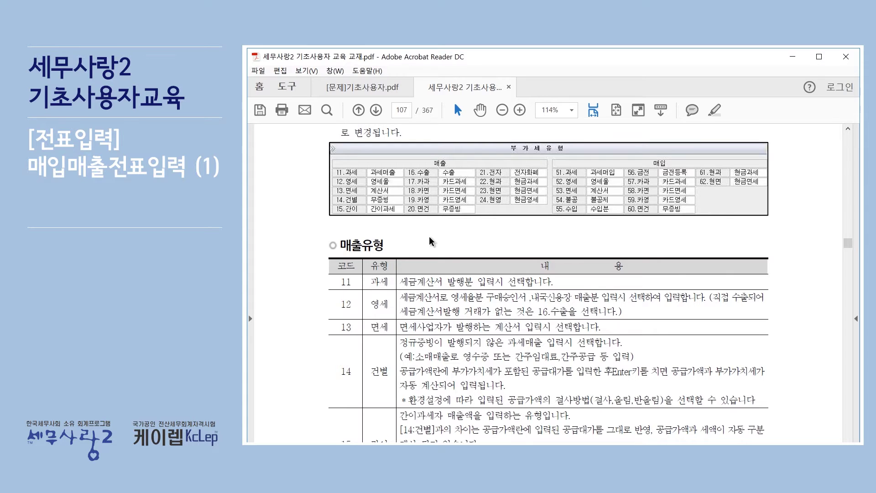
{"action": "scroll", "coordinate": [429, 236], "scroll_direction": "down", "scroll_amount": 3}
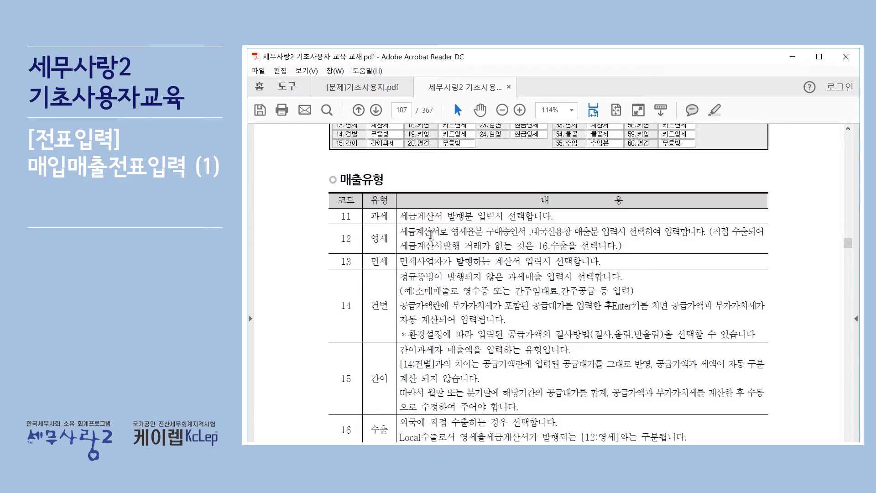
{"action": "scroll", "coordinate": [430, 233], "scroll_direction": "down", "scroll_amount": 1}
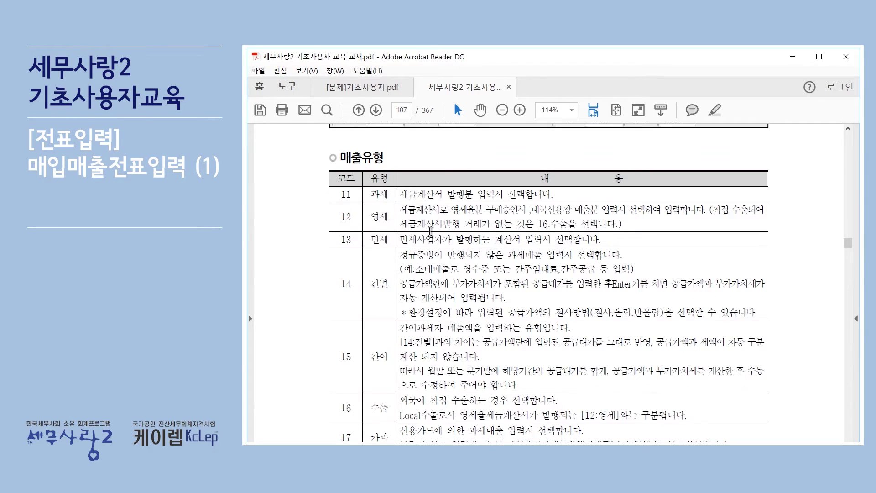
{"action": "scroll", "coordinate": [430, 231], "scroll_direction": "down", "scroll_amount": 1}
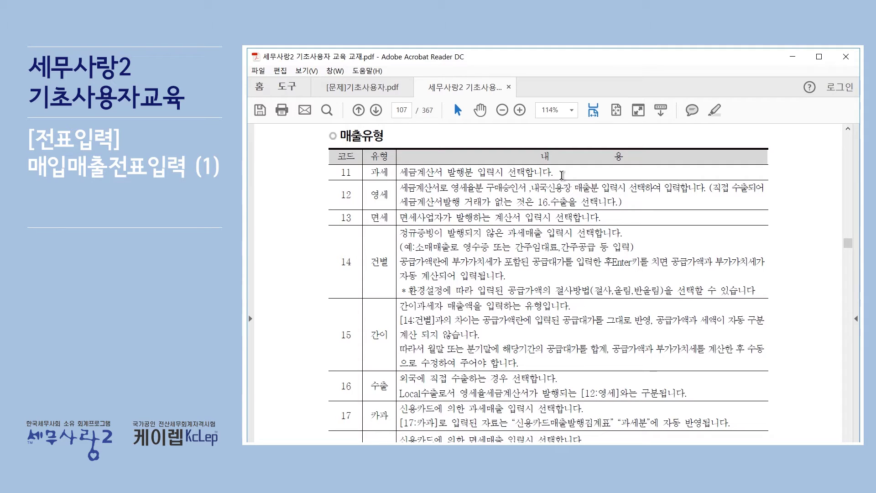
Examine the descriptions of sales types 11 과세 and 12 영세 in the 매출유형 table
{"action": "double_click", "coordinate": [341, 173]}
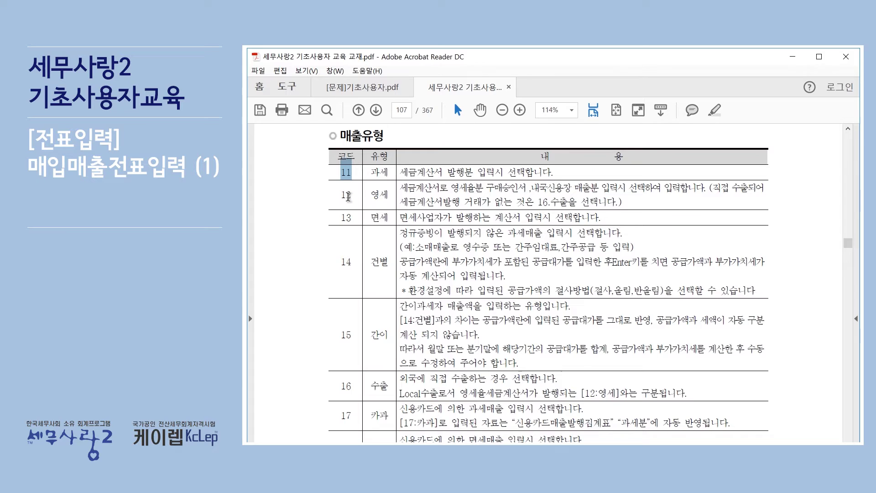
{"action": "left_click_drag", "start_coordinate": [400, 174], "coordinate": [473, 173]}
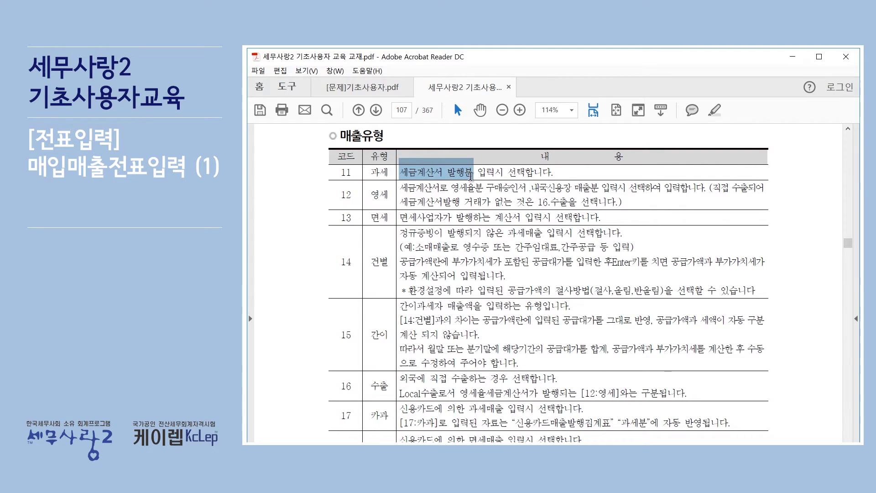
{"action": "left_click", "coordinate": [577, 173]}
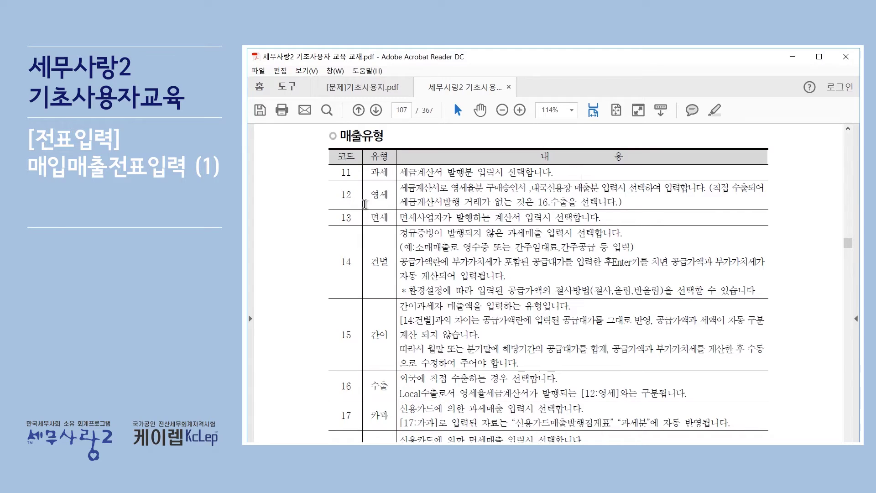
{"action": "left_click_drag", "start_coordinate": [341, 191], "coordinate": [387, 197]}
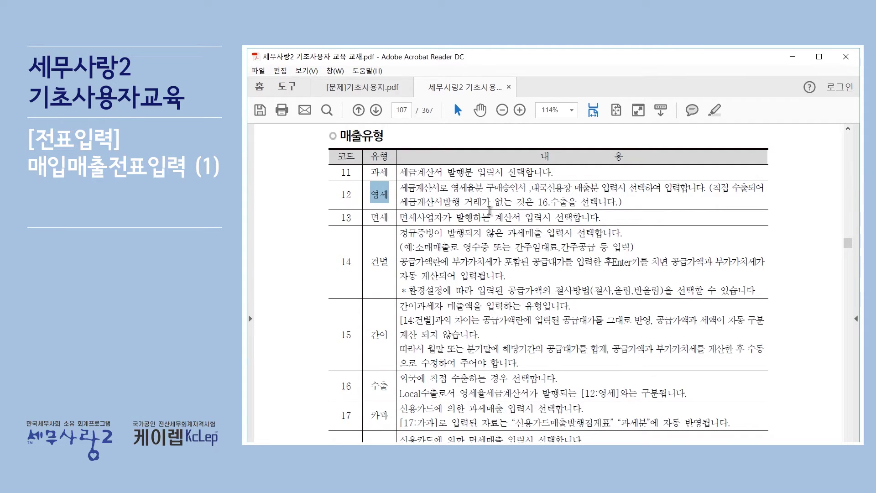
{"action": "left_click", "coordinate": [612, 201]}
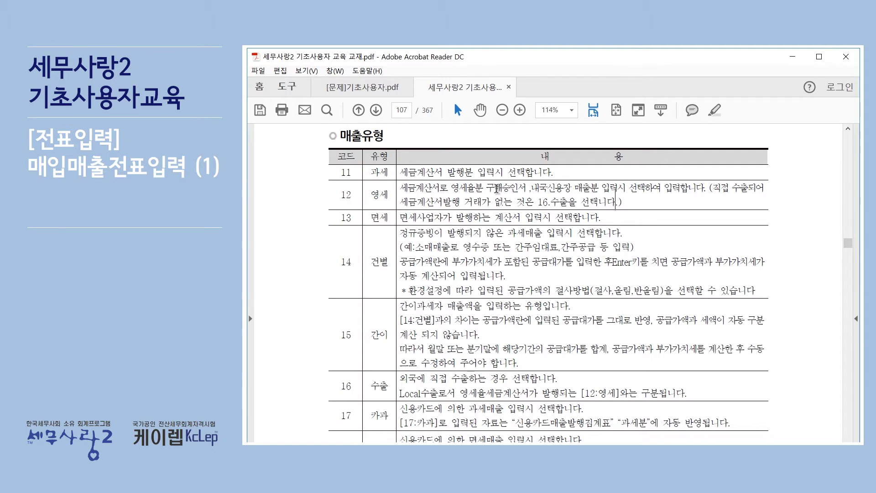
Examine the descriptions of sales types 12 영세 and 16 수출 in the 매출유형 table, comparing 구매승인서 and 내국신용장 sales with direct exports
{"action": "left_click_drag", "start_coordinate": [487, 187], "coordinate": [570, 188]}
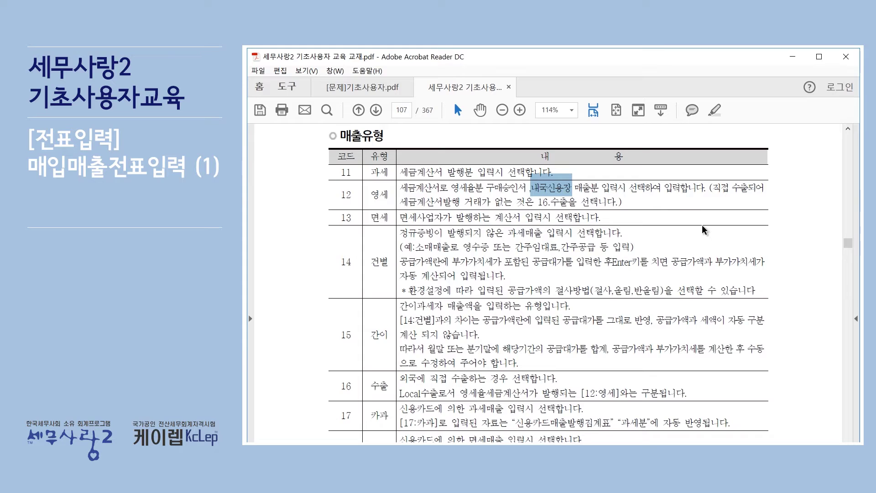
{"action": "left_click_drag", "start_coordinate": [485, 188], "coordinate": [553, 184]}
{"action": "left_click", "coordinate": [585, 186]}
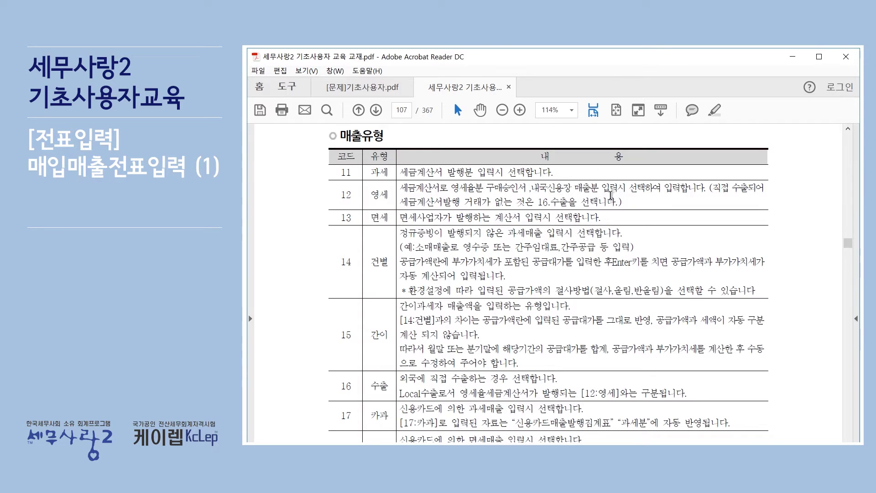
{"action": "left_click", "coordinate": [644, 204]}
{"action": "left_click_drag", "start_coordinate": [558, 379], "coordinate": [336, 392]}
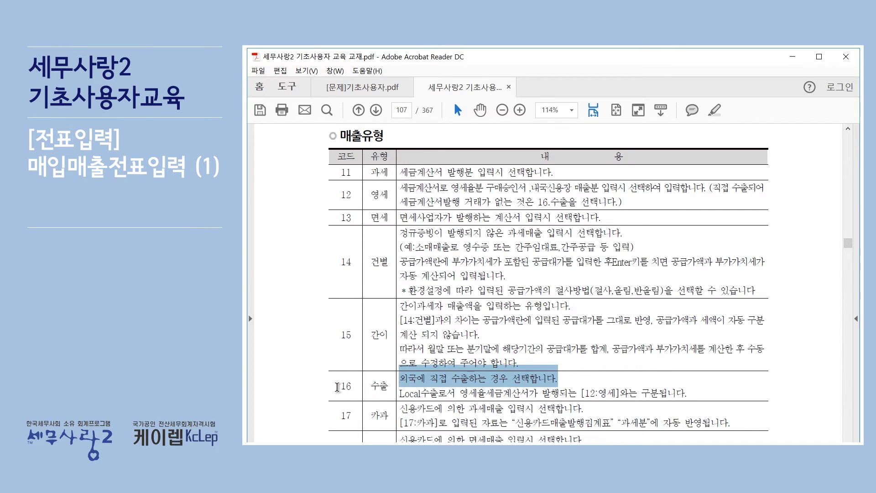
{"action": "left_click", "coordinate": [573, 378]}
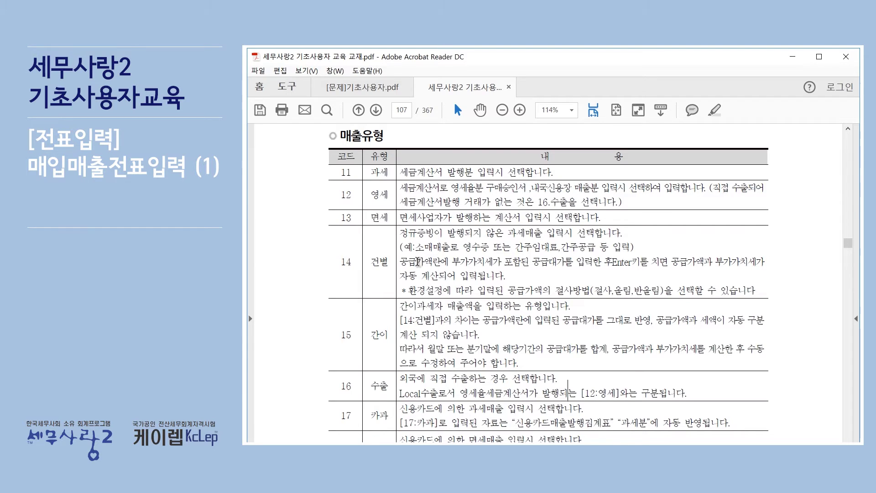
Examine the definition of sales type 14 건별 covering taxable sales without regular tax evidence
{"action": "left_click_drag", "start_coordinate": [400, 235], "coordinate": [511, 238]}
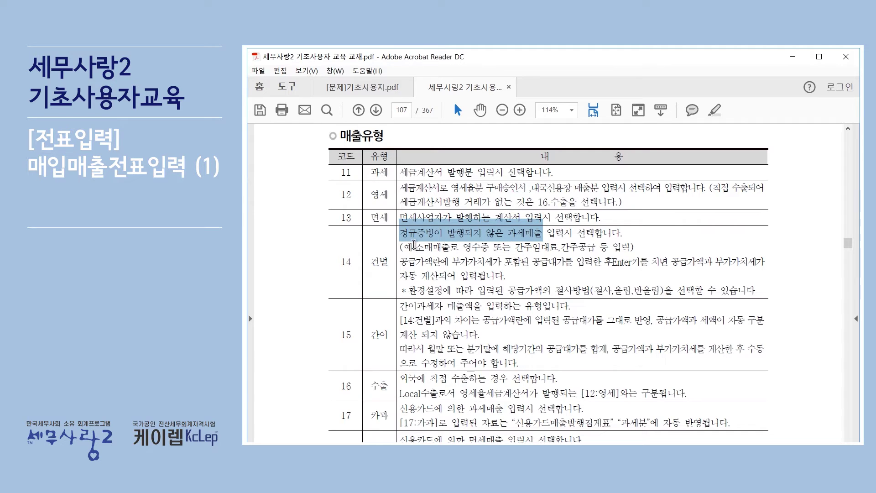
{"action": "left_click", "coordinate": [495, 234]}
{"action": "left_click_drag", "start_coordinate": [504, 234], "coordinate": [400, 235]}
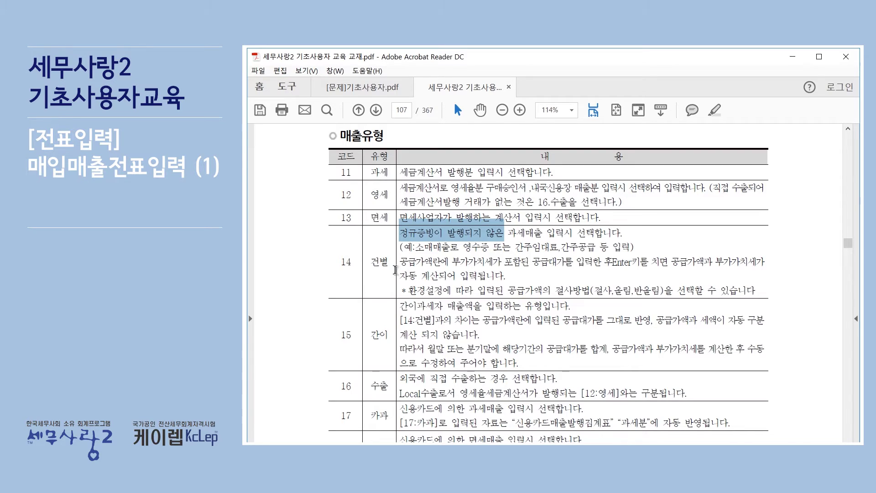
{"action": "left_click", "coordinate": [373, 262]}
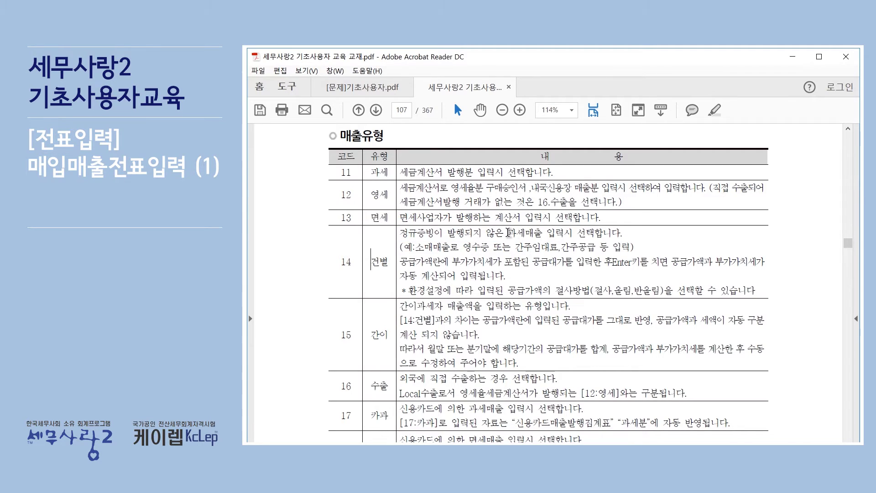
{"action": "left_click_drag", "start_coordinate": [509, 233], "coordinate": [542, 234]}
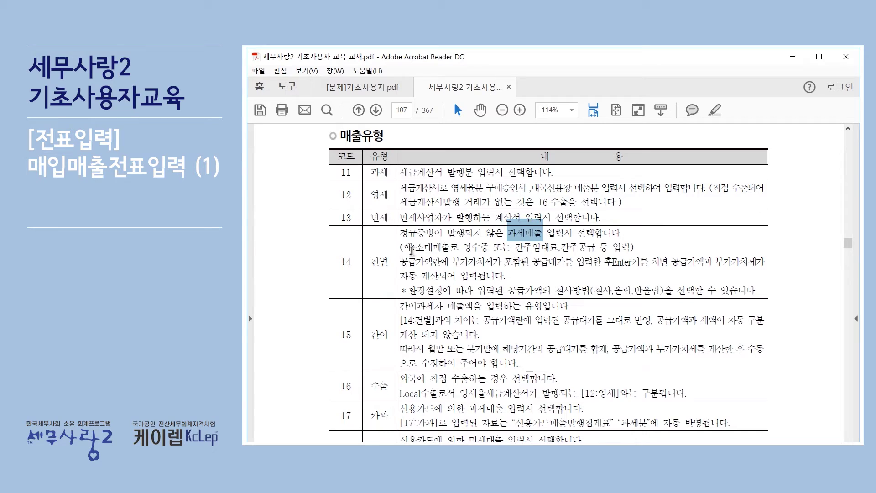
{"action": "left_click", "coordinate": [404, 233]}
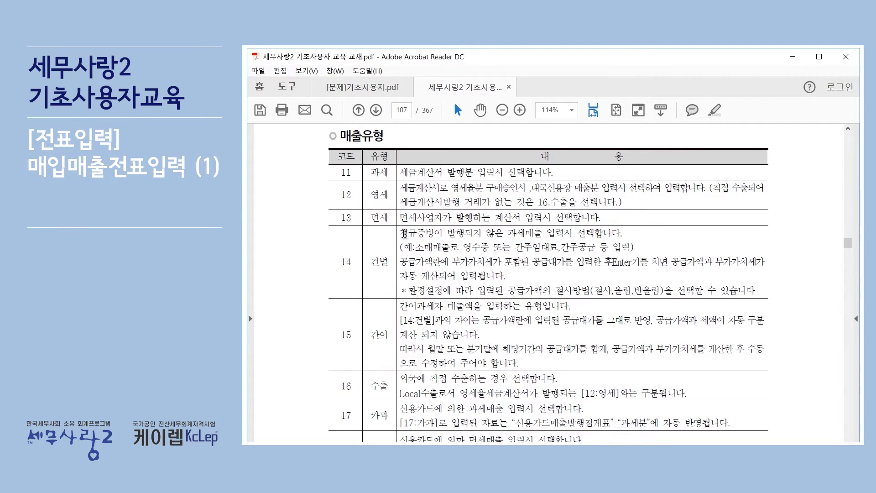
Examine the 간주임대료 and 간주공급 examples and the 환경설정 rounding note for sales type 14 건별
{"action": "left_click_drag", "start_coordinate": [523, 247], "coordinate": [596, 258]}
{"action": "left_click", "coordinate": [574, 249]}
{"action": "left_click_drag", "start_coordinate": [558, 247], "coordinate": [524, 247]}
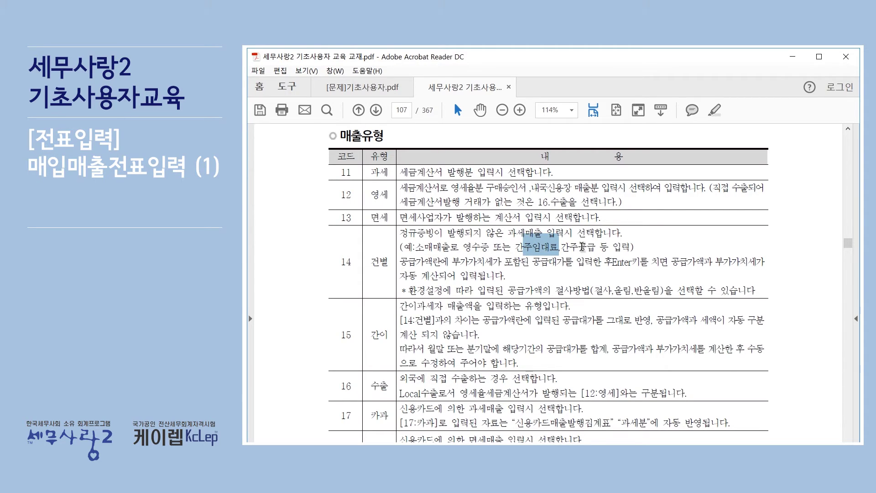
{"action": "left_click", "coordinate": [582, 247]}
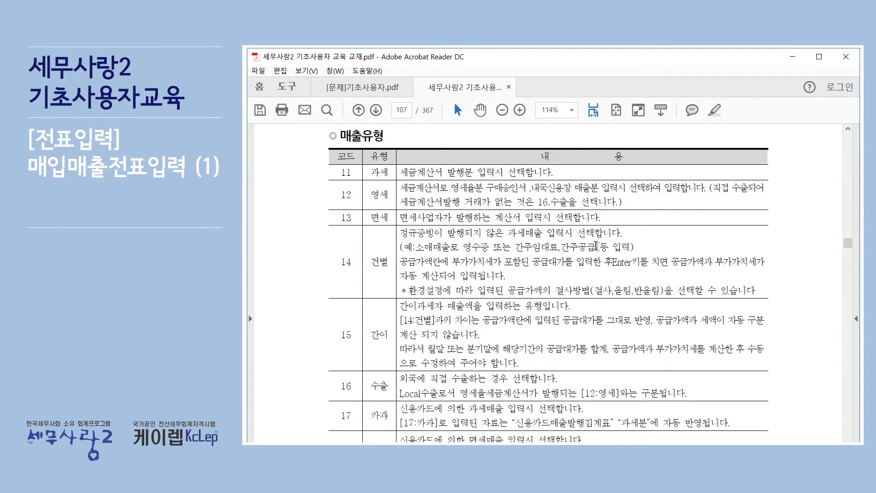
{"action": "left_click_drag", "start_coordinate": [560, 246], "coordinate": [595, 247]}
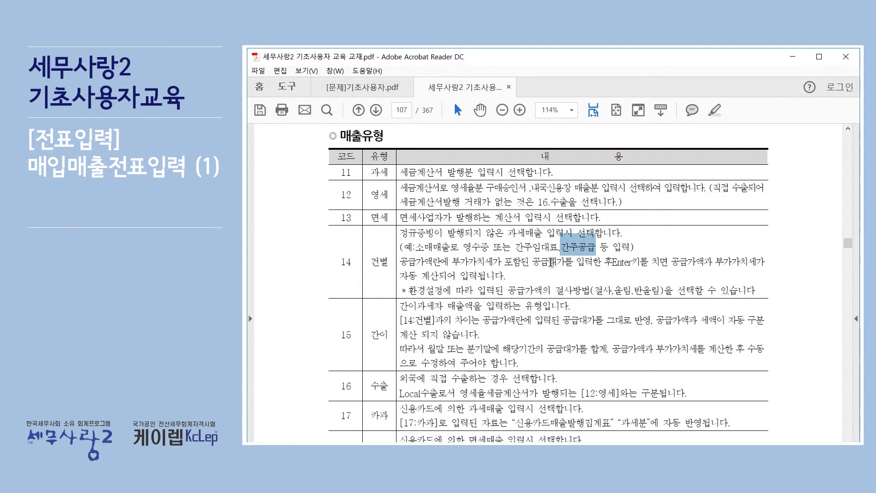
{"action": "scroll", "coordinate": [525, 269], "scroll_direction": "down", "scroll_amount": 3}
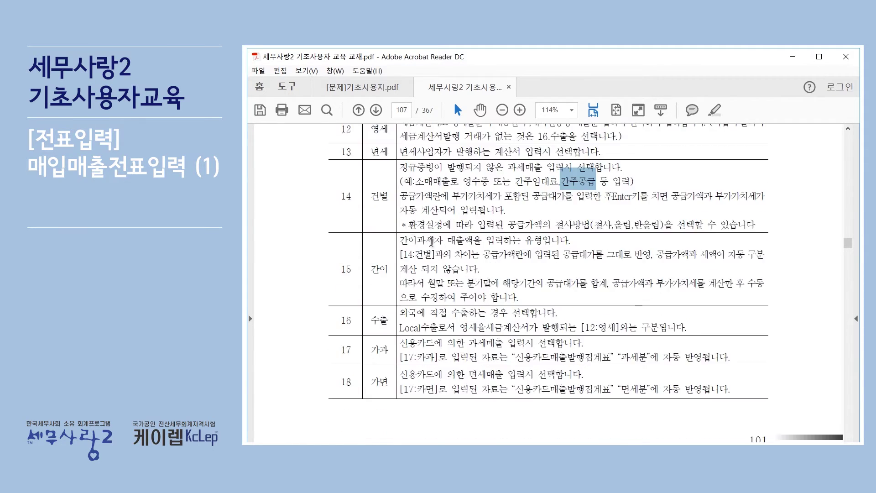
{"action": "left_click_drag", "start_coordinate": [405, 225], "coordinate": [587, 231]}
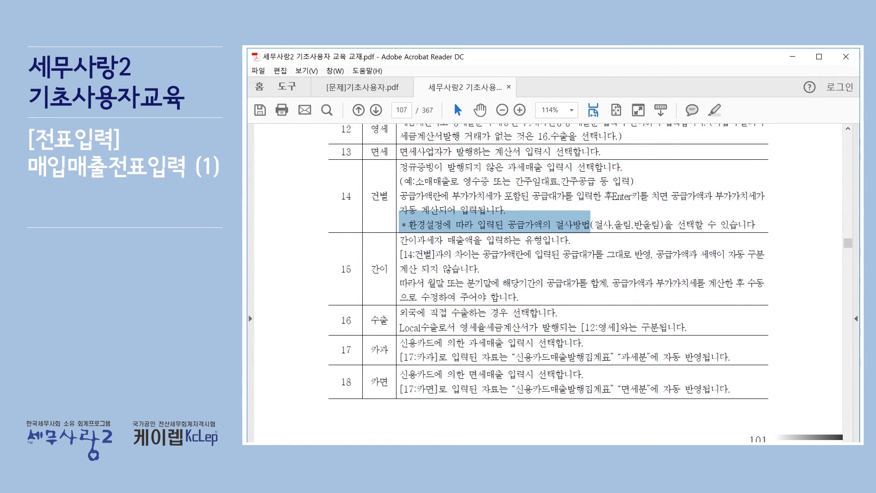
Switch to 세무사랑2 and open the 건별 공급가액에 부가세 포함 option in the 회계 settings of 환경등록
{"action": "key", "text": "alt+Tab"}
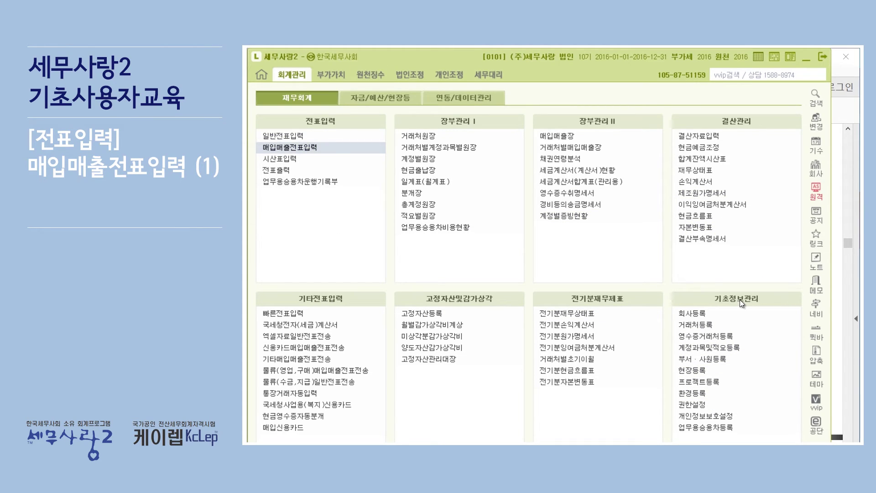
{"action": "left_click", "coordinate": [703, 391]}
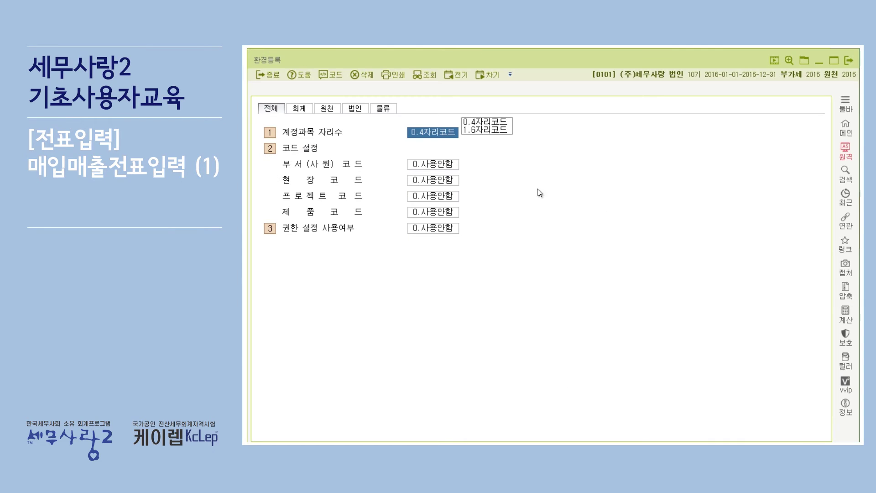
{"action": "left_click", "coordinate": [303, 110]}
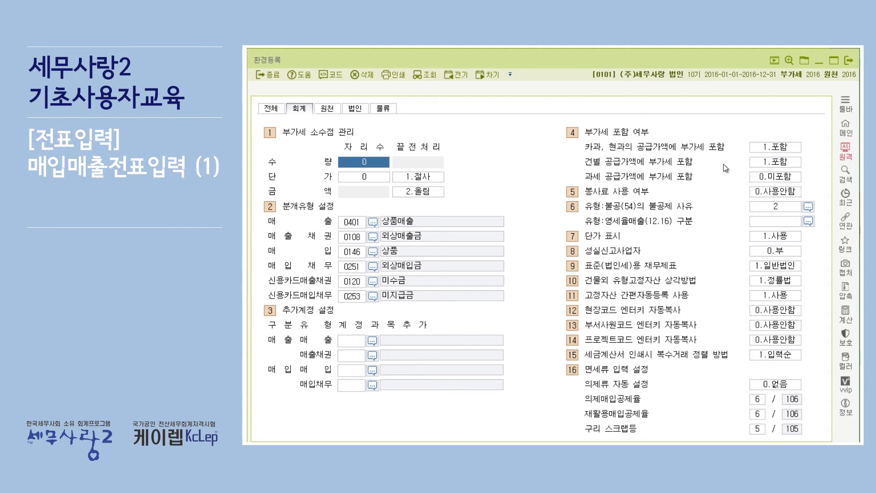
{"action": "left_click", "coordinate": [774, 162]}
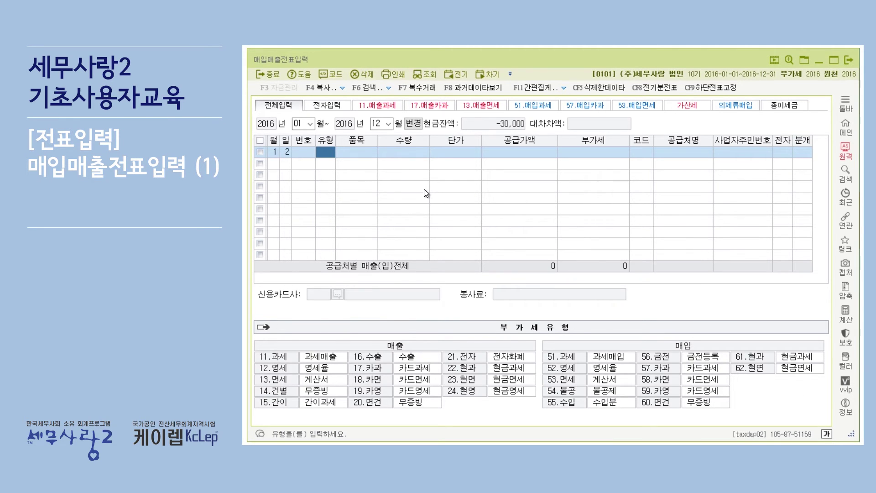
Fill the first voucher row with type 14 건별, item 건별매출 and a supply amount of 20,000
{"action": "type", "text": "14"}
{"action": "key", "text": "Return"}
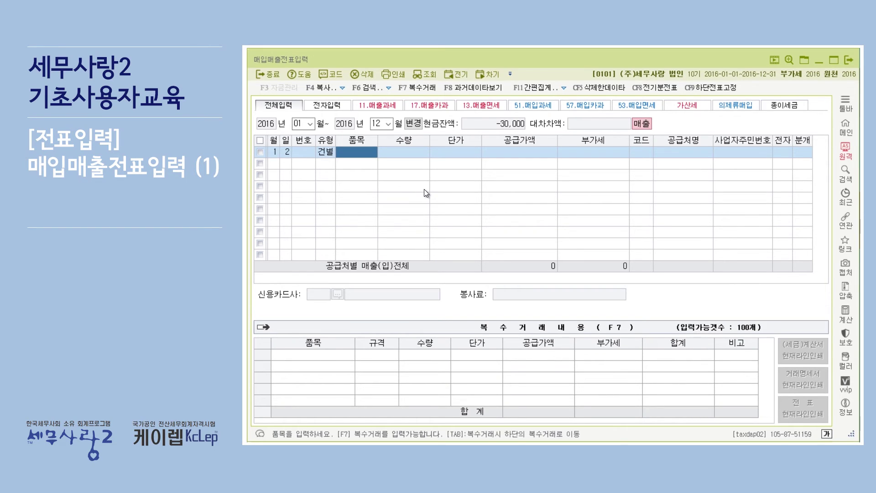
{"action": "type", "text": "건별매출"}
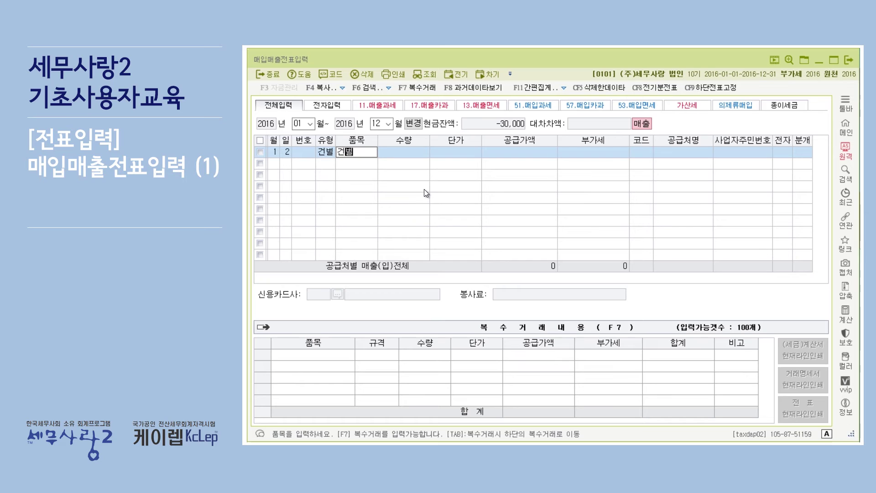
{"action": "key", "text": "Return"}
{"action": "key", "text": "Return"}
{"action": "key", "text": "Return"}
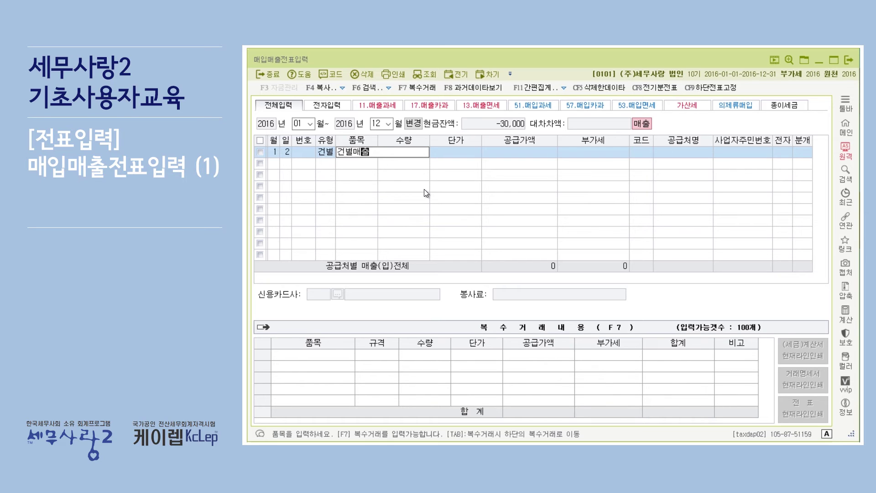
{"action": "type", "text": "20,"}
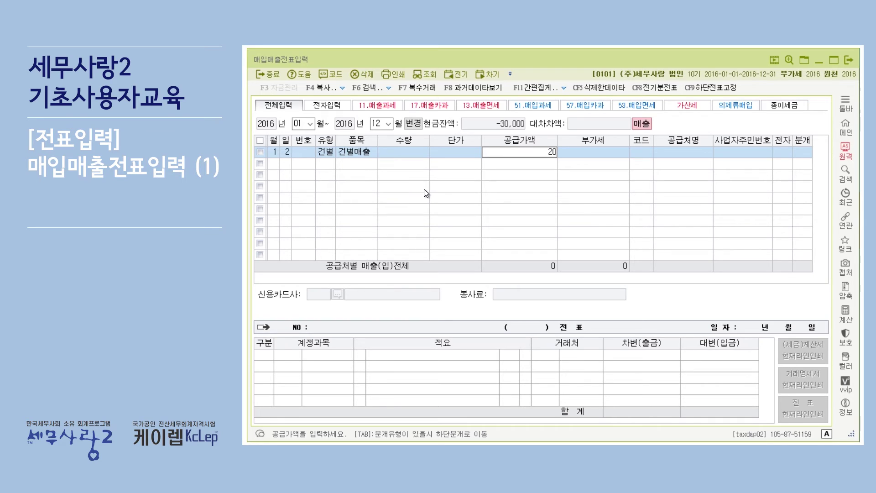
{"action": "type", "text": "000"}
{"action": "key", "text": "Return"}
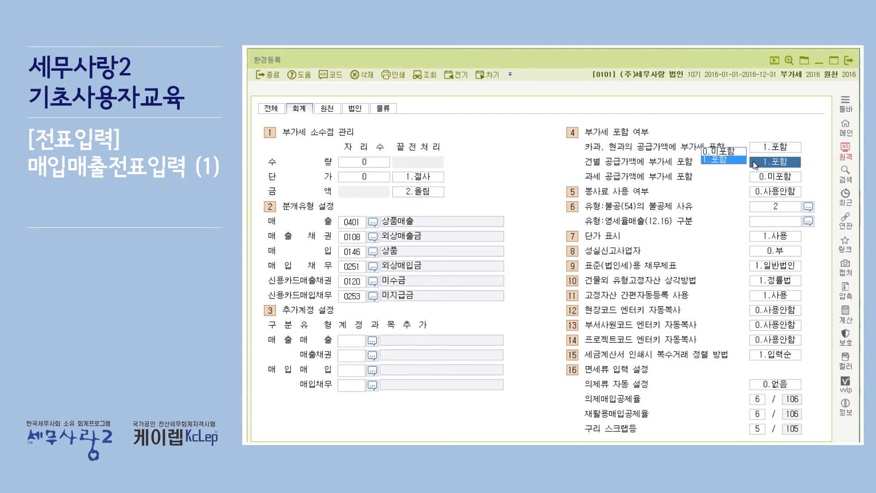
Set 건별 공급가액에 부가세 포함 to 0.미포함 and close both the 환경등록 and 매입매출전표입력 windows
{"action": "left_click", "coordinate": [726, 153]}
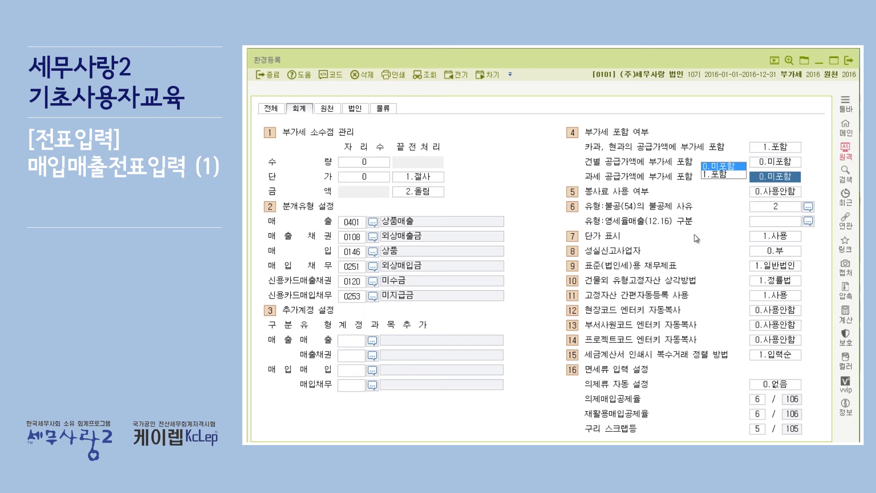
{"action": "left_click", "coordinate": [847, 59]}
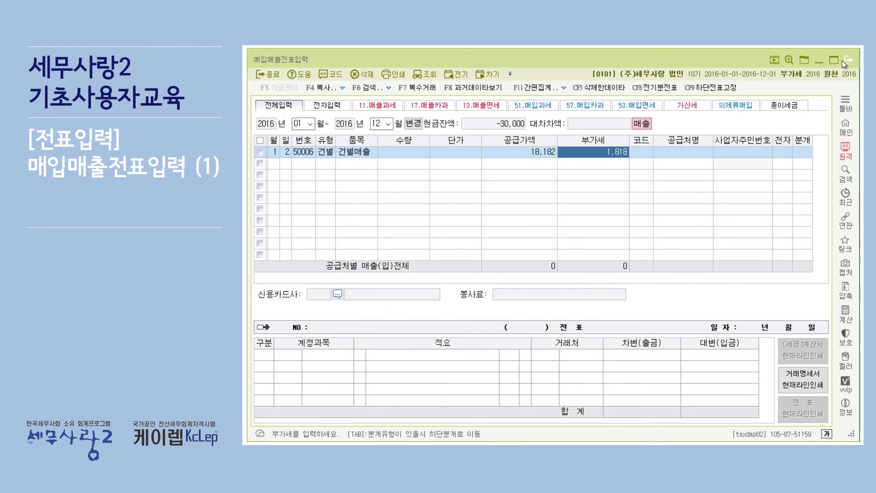
{"action": "left_click", "coordinate": [847, 61]}
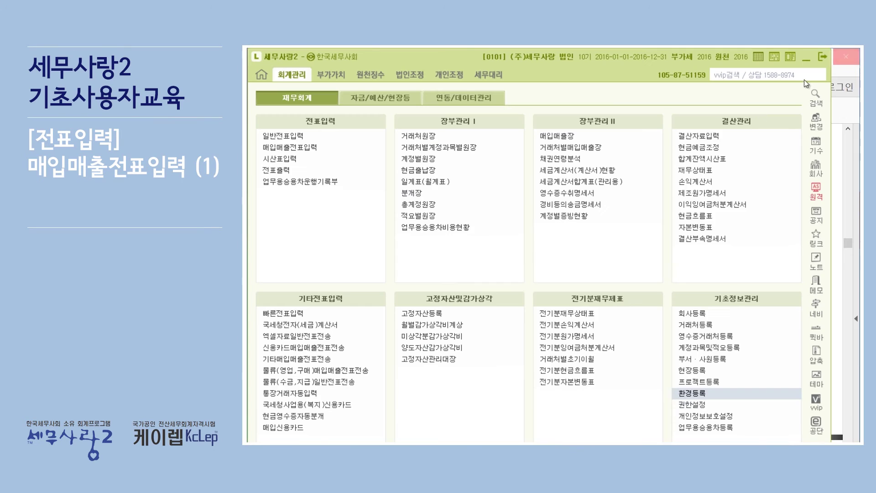
Reopen 매입매출전표입력 and load the vouchers for months 01 to 12 of 2016
{"action": "left_click", "coordinate": [292, 149]}
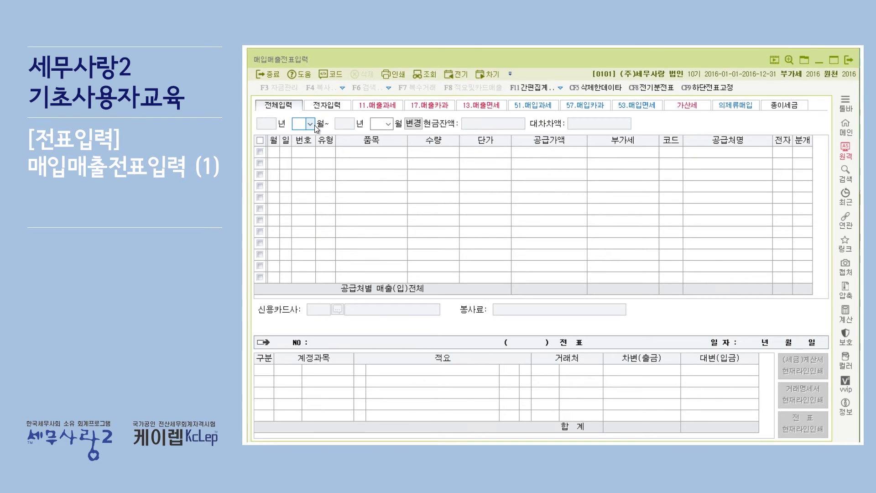
{"action": "left_click", "coordinate": [313, 125]}
{"action": "left_click", "coordinate": [314, 138]}
{"action": "type", "text": "12"}
{"action": "key", "text": "Return"}
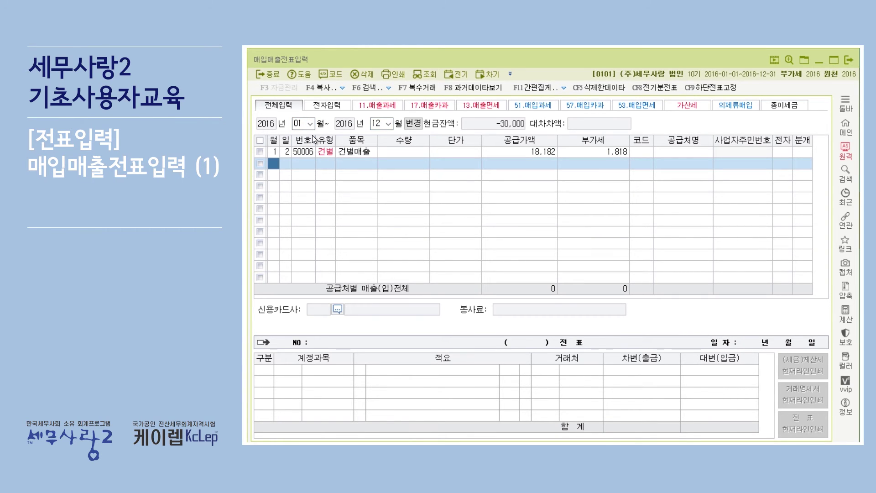
Clear the VAT amount of the 건별매출 voucher and re-enter its supply amount as 20,000
{"action": "left_click", "coordinate": [588, 150]}
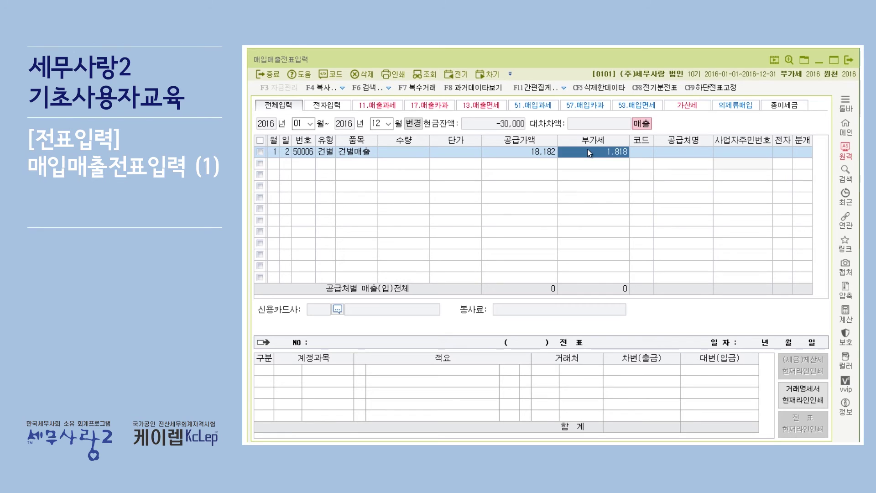
{"action": "type", "text": "1"}
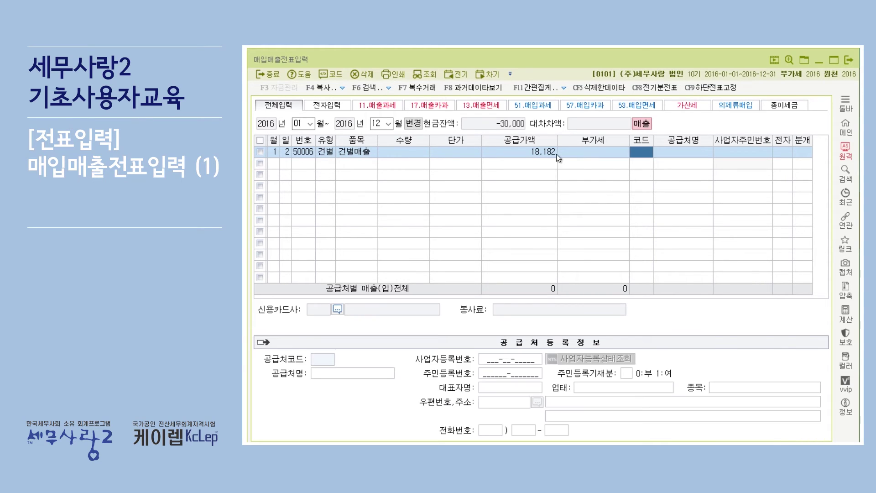
{"action": "left_click", "coordinate": [525, 152]}
{"action": "type", "text": "20,000"}
{"action": "key", "text": "Return"}
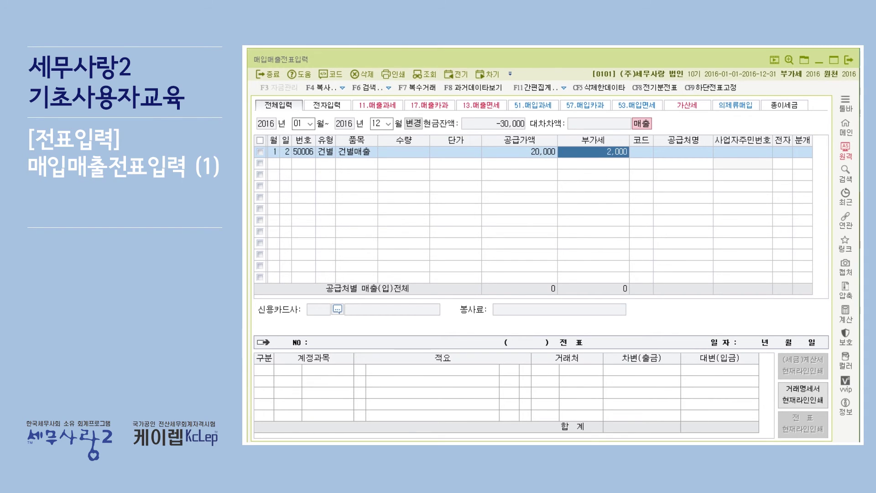
Return to the main menu and reopen the 회계 settings of 환경등록 to review the 부가세 포함 여부 options
{"action": "key", "text": "Escape"}
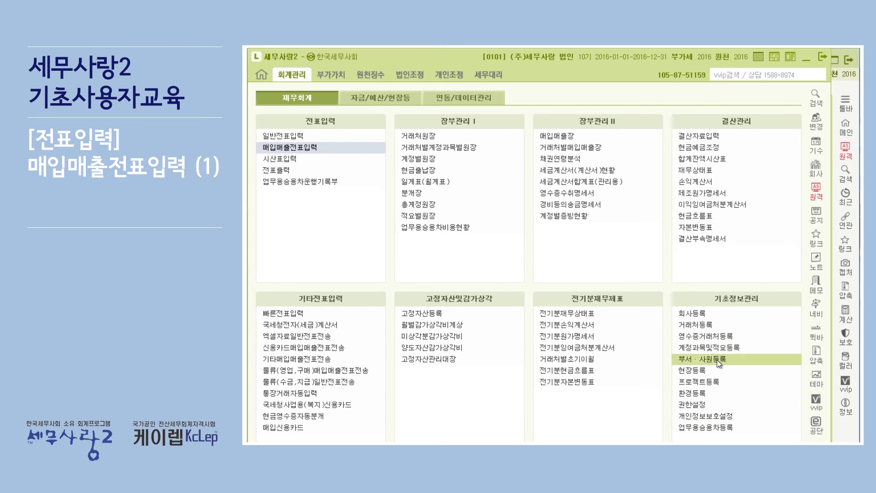
{"action": "left_click", "coordinate": [710, 398]}
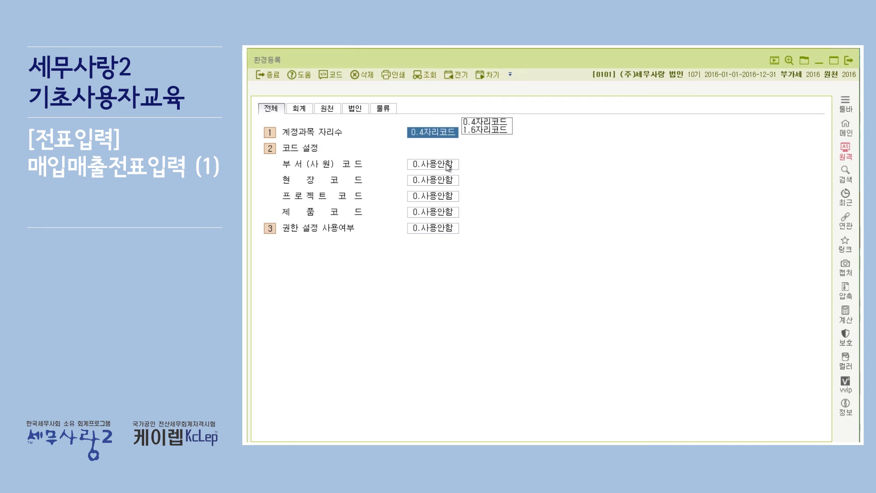
{"action": "left_click", "coordinate": [297, 108]}
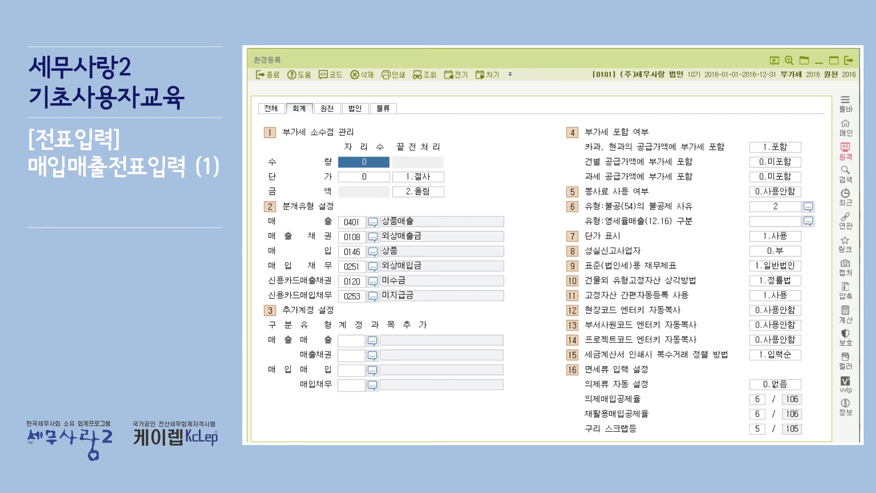
{"action": "key", "text": "Escape"}
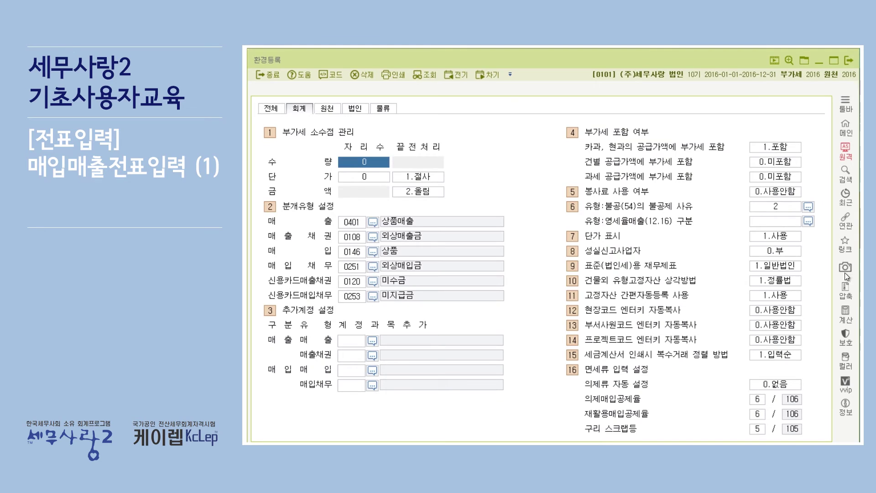
Set 건별 공급가액에 부가세 포함 to 1.포함 and close both the 환경등록 and 매입매출전표입력 windows
{"action": "left_click", "coordinate": [774, 161]}
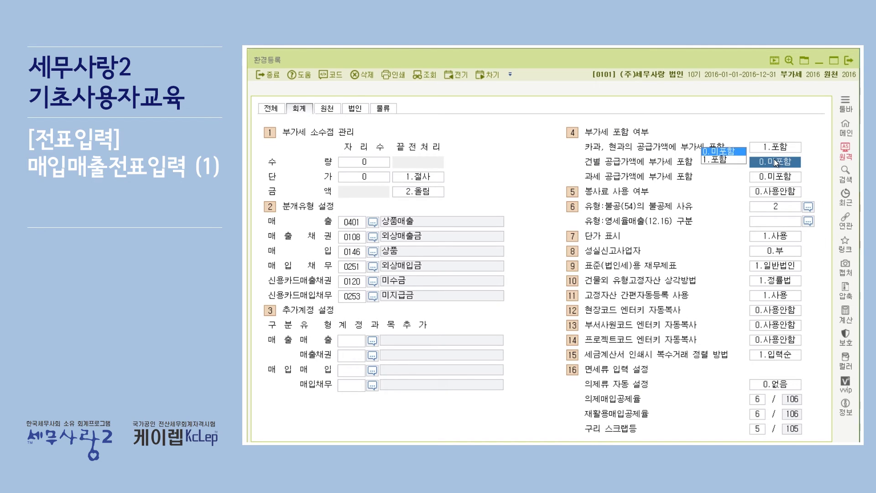
{"action": "left_click", "coordinate": [729, 159]}
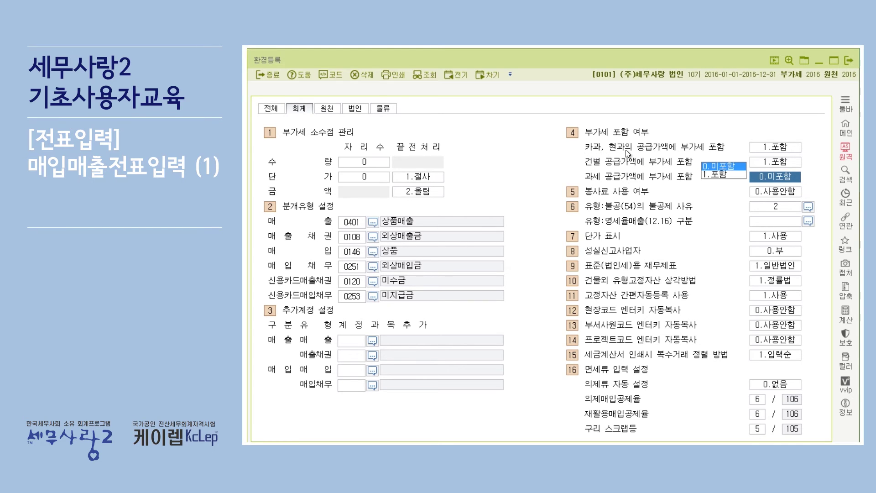
{"action": "left_click", "coordinate": [848, 60]}
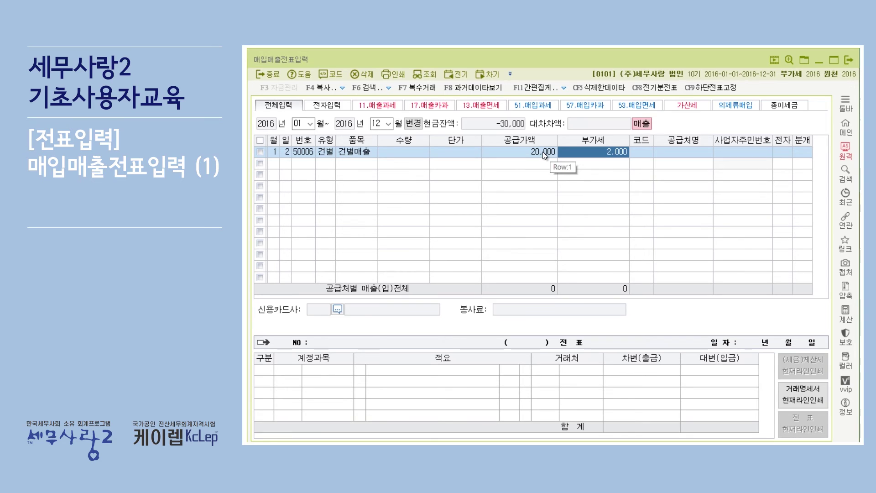
{"action": "left_click", "coordinate": [848, 60]}
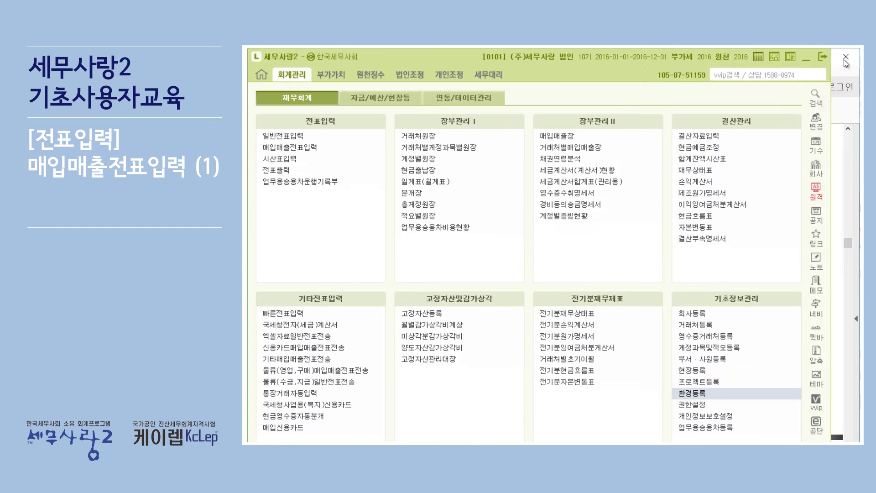
Open 매입매출전표입력 again and load the 2016 vouchers for months 01 to 12
{"action": "left_click", "coordinate": [321, 146]}
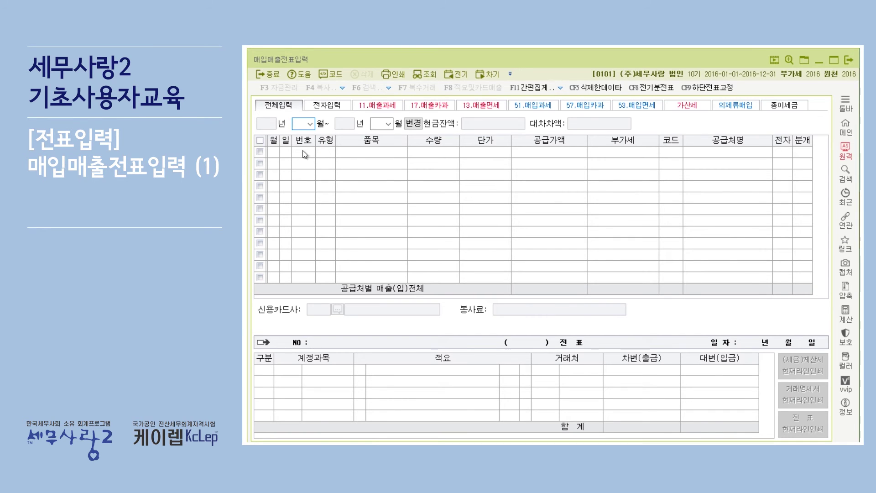
{"action": "left_click", "coordinate": [310, 124]}
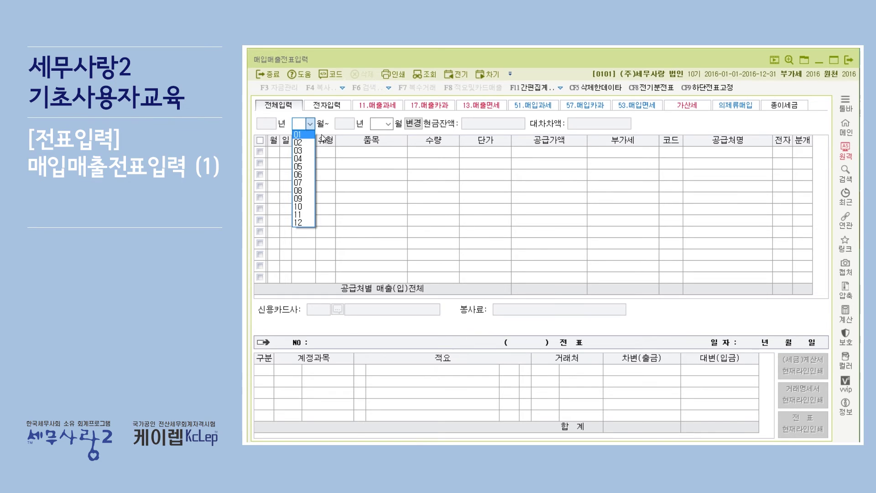
{"action": "left_click", "coordinate": [303, 135]}
{"action": "type", "text": "12"}
{"action": "key", "text": "Return"}
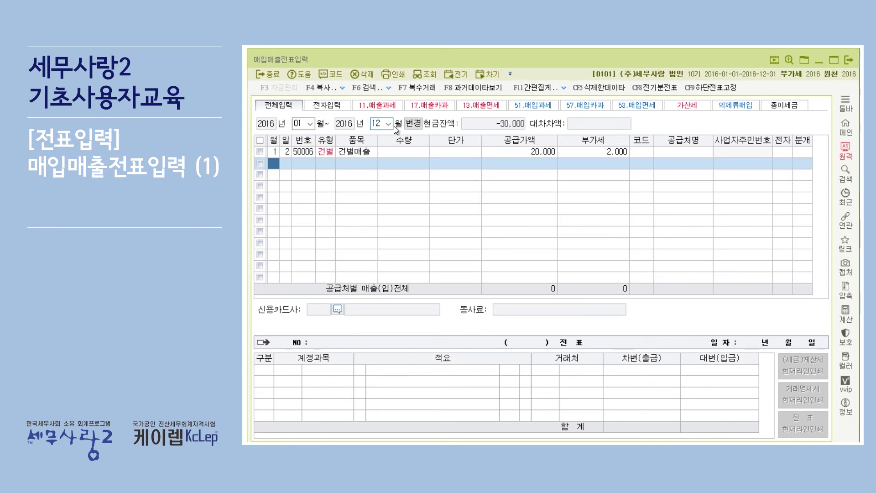
Try to recalculate the 건별매출 voucher by clearing its 부가세 and re-entering its 공급가액 as 20,000
{"action": "left_click", "coordinate": [592, 150]}
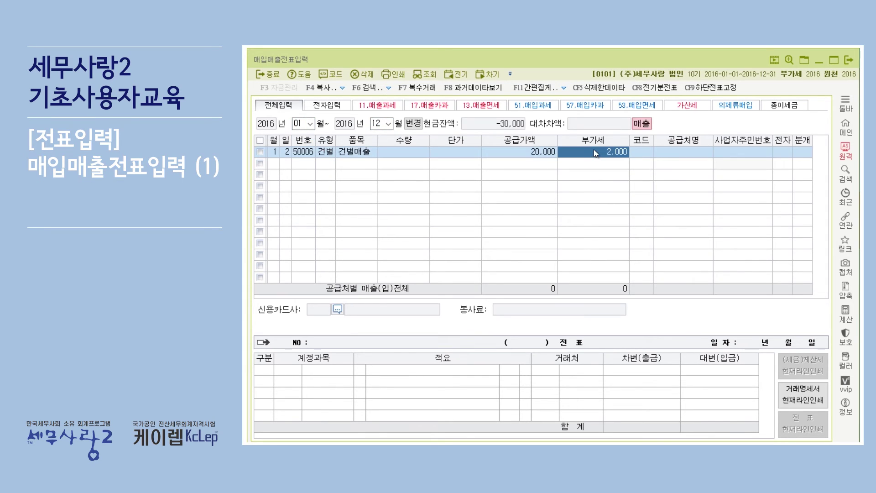
{"action": "key", "text": "BackSpace"}
{"action": "key", "text": "Return"}
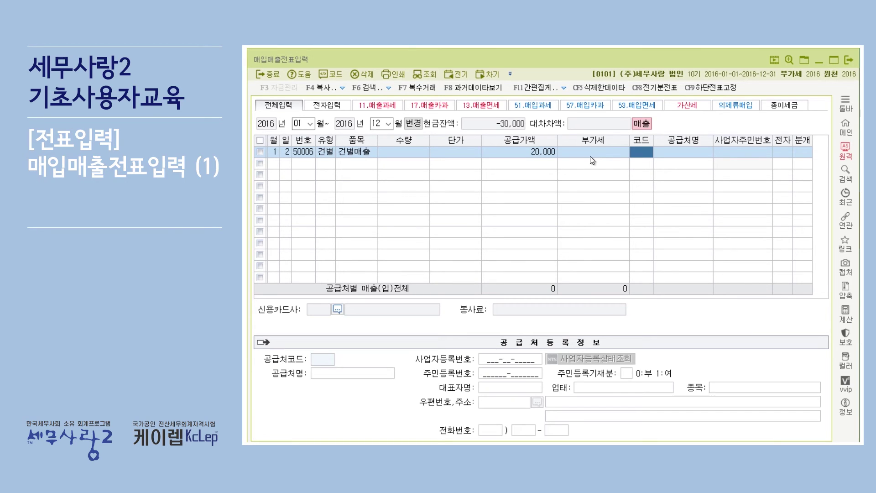
{"action": "left_click", "coordinate": [543, 155]}
{"action": "left_click", "coordinate": [549, 153]}
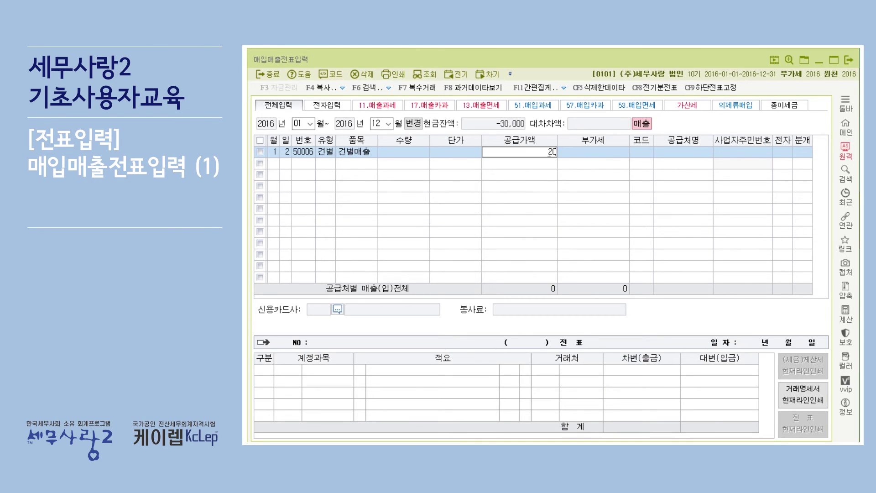
{"action": "key", "text": "Return"}
{"action": "left_click", "coordinate": [550, 152]}
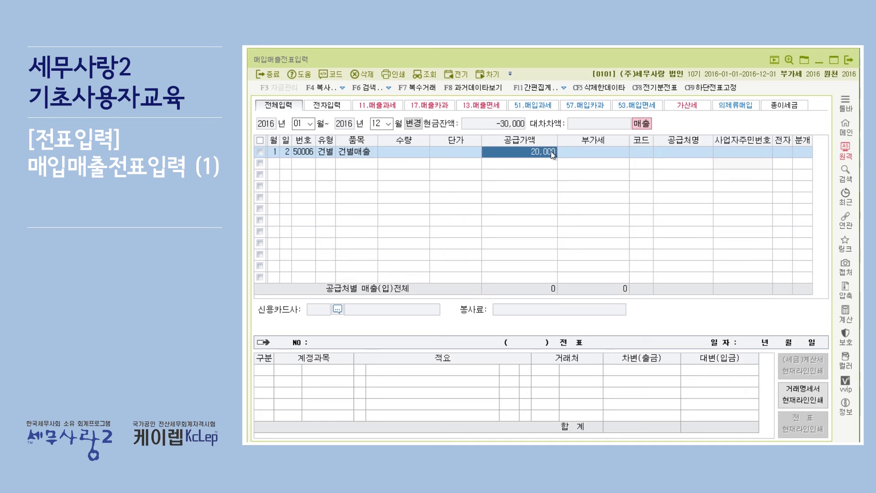
{"action": "key", "text": "Delete"}
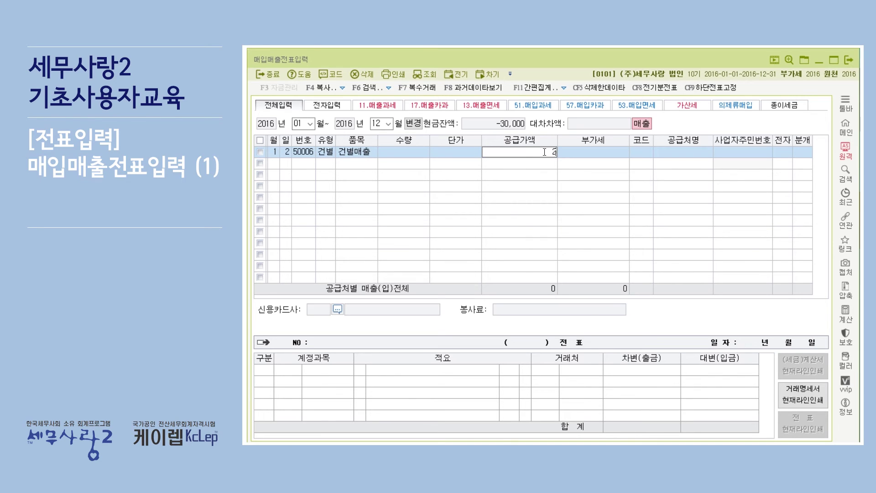
{"action": "type", "text": "20,000"}
{"action": "key", "text": "Return"}
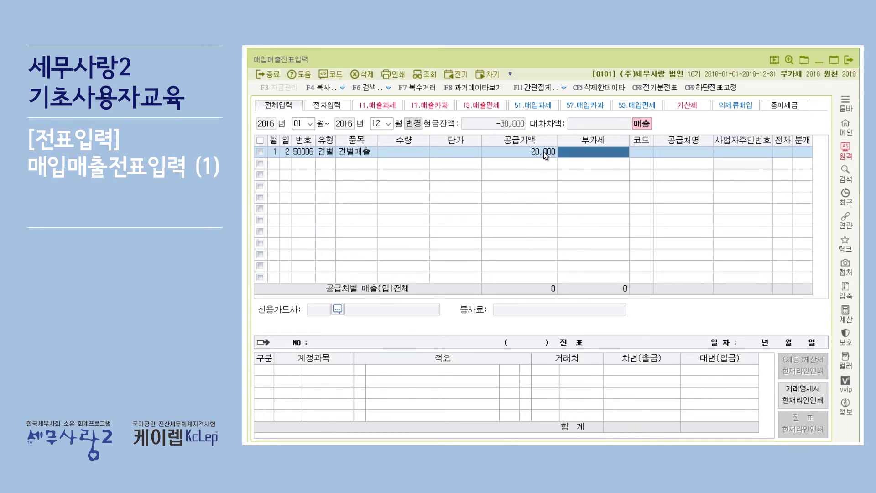
Delete the existing 건별매출 voucher and confirm the deletion
{"action": "left_click", "coordinate": [400, 155]}
{"action": "left_click", "coordinate": [330, 152]}
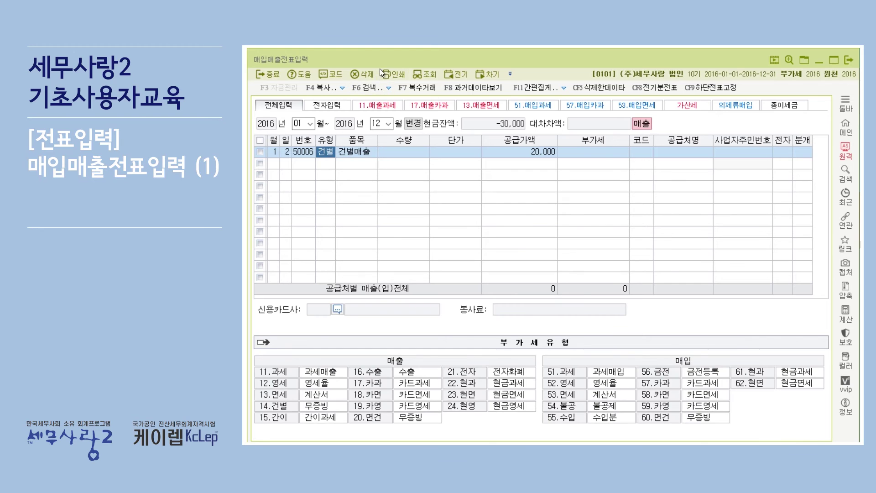
{"action": "left_click", "coordinate": [363, 74]}
{"action": "left_click", "coordinate": [569, 268]}
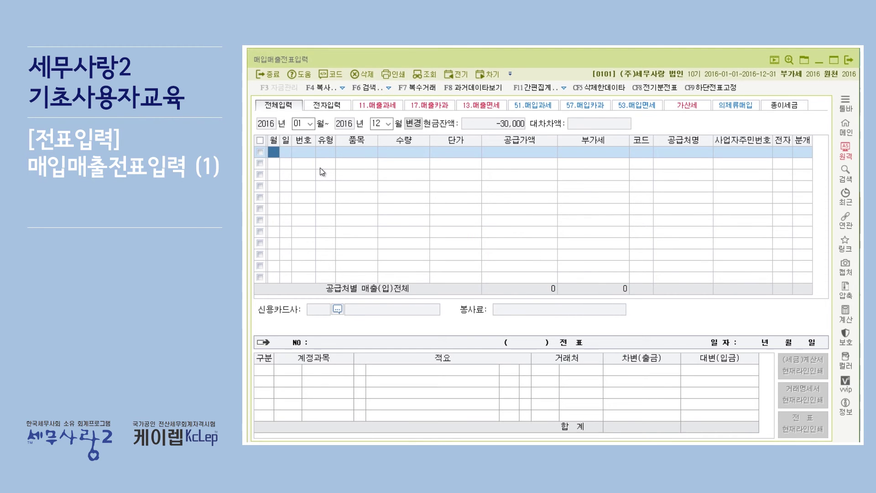
Enter a new 14.건별 sales voucher dated January 2 with item 건별매출 and a 공급가액 entry of 20,000
{"action": "type", "text": "2"}
{"action": "key", "text": "Return"}
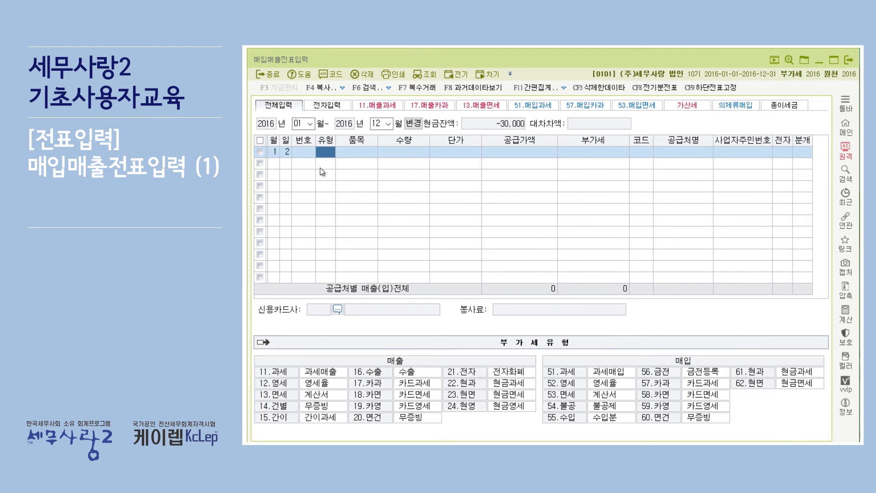
{"action": "type", "text": "14"}
{"action": "key", "text": "Return"}
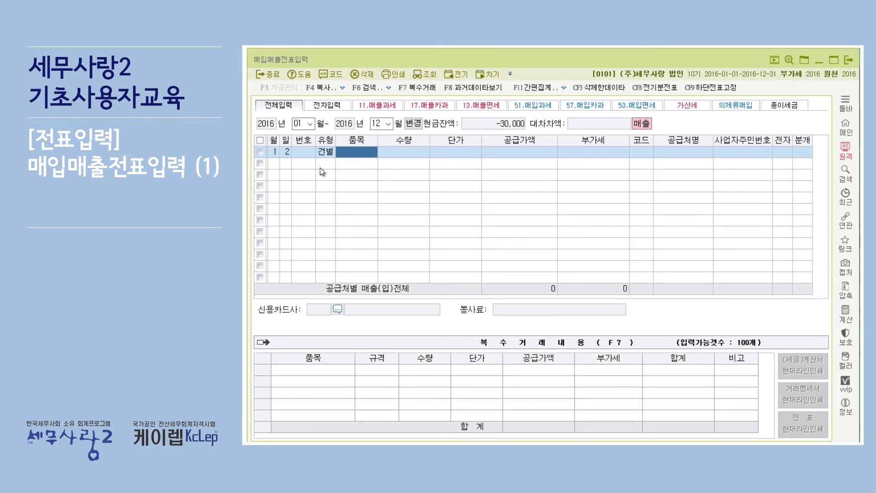
{"action": "type", "text": "ㄱ건별매출"}
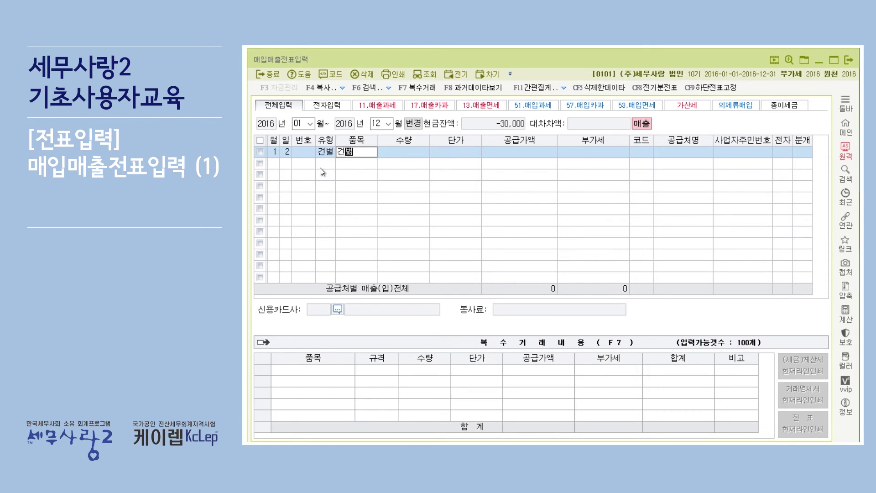
{"action": "key", "text": "Return"}
{"action": "key", "text": "Return"}
{"action": "key", "text": "Return"}
{"action": "type", "text": "20000"}
{"action": "key", "text": "Return"}
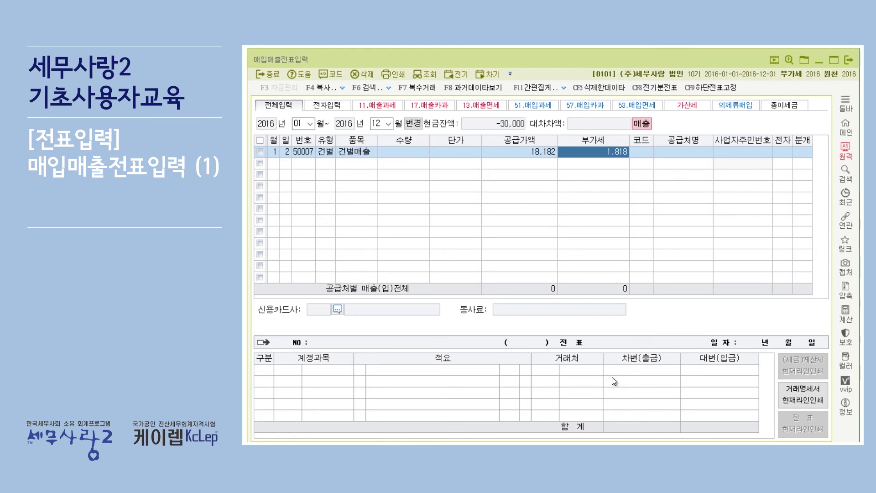
{"action": "left_click", "coordinate": [513, 154]}
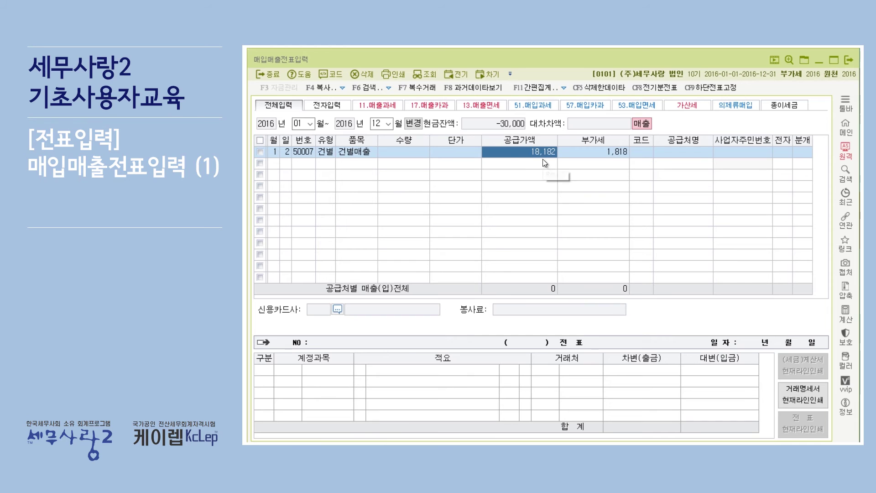
{"action": "left_click", "coordinate": [326, 152]}
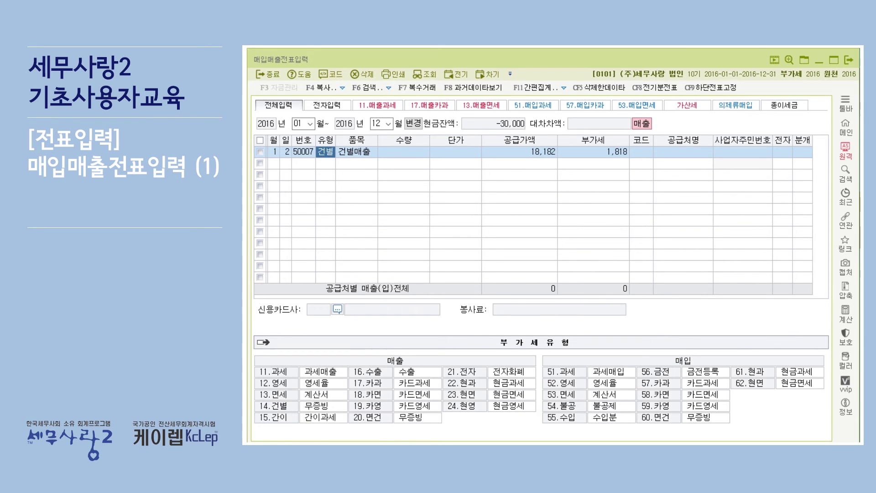
Switch to the PDF textbook in Acrobat Reader to read how 15.간이 differs from 14.건별, and return to the 세무사랑2 main menu
{"action": "left_click", "coordinate": [725, 440]}
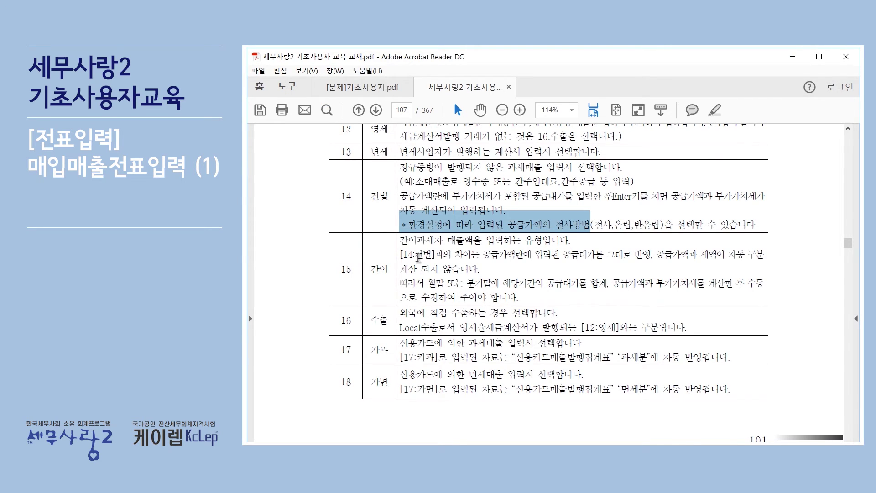
{"action": "left_click", "coordinate": [416, 256]}
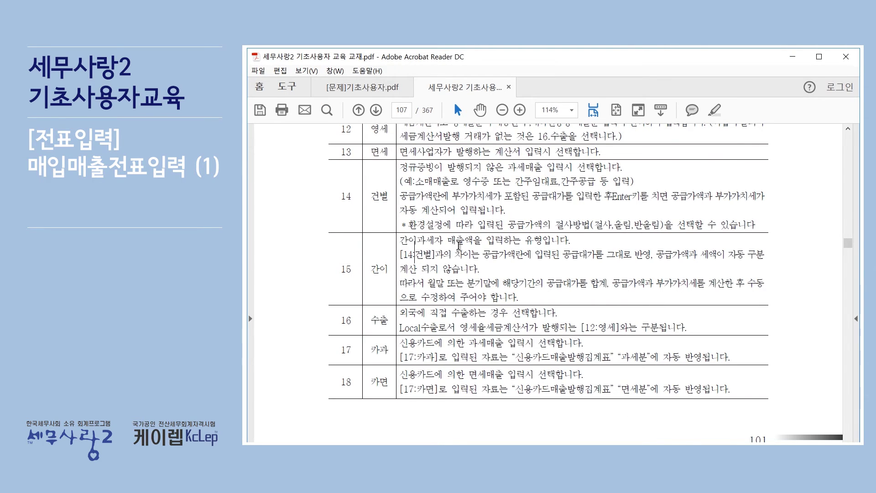
{"action": "left_click", "coordinate": [578, 255]}
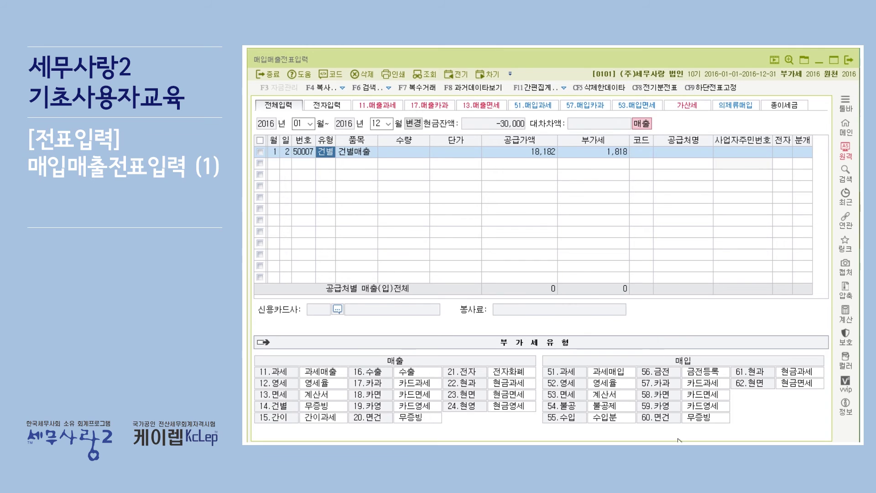
{"action": "key", "text": "Escape"}
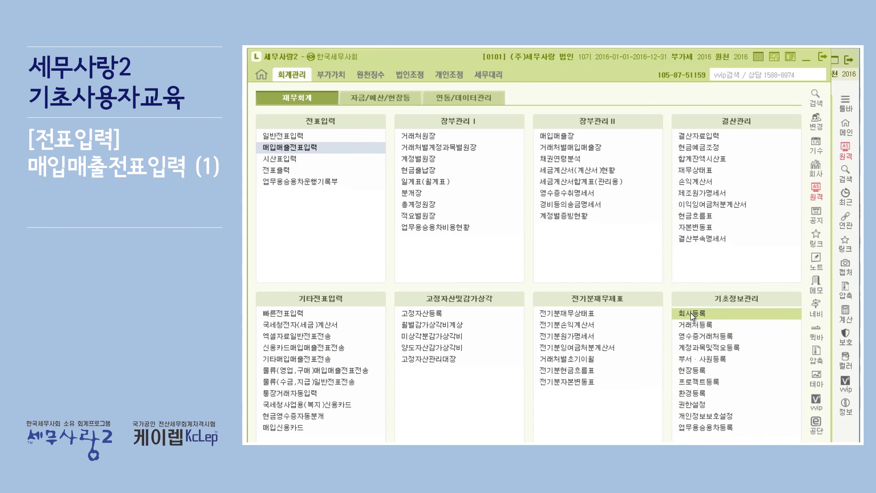